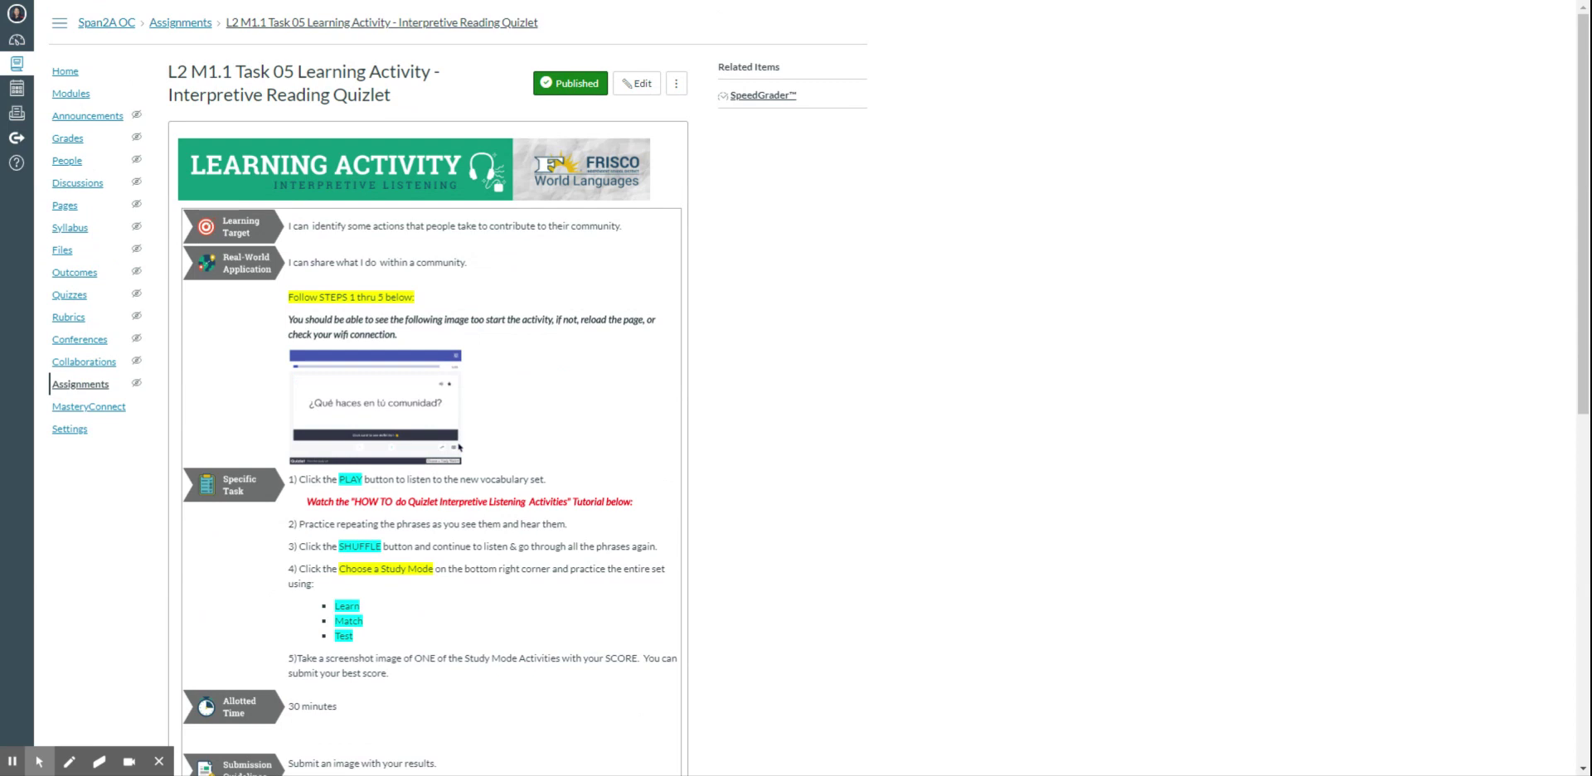
Step: Scroll down the 'L2 M1.1 Task 05' assignment page until the embedded Quizlet flashcards are fully visible
scroll(460, 448, down, 2)
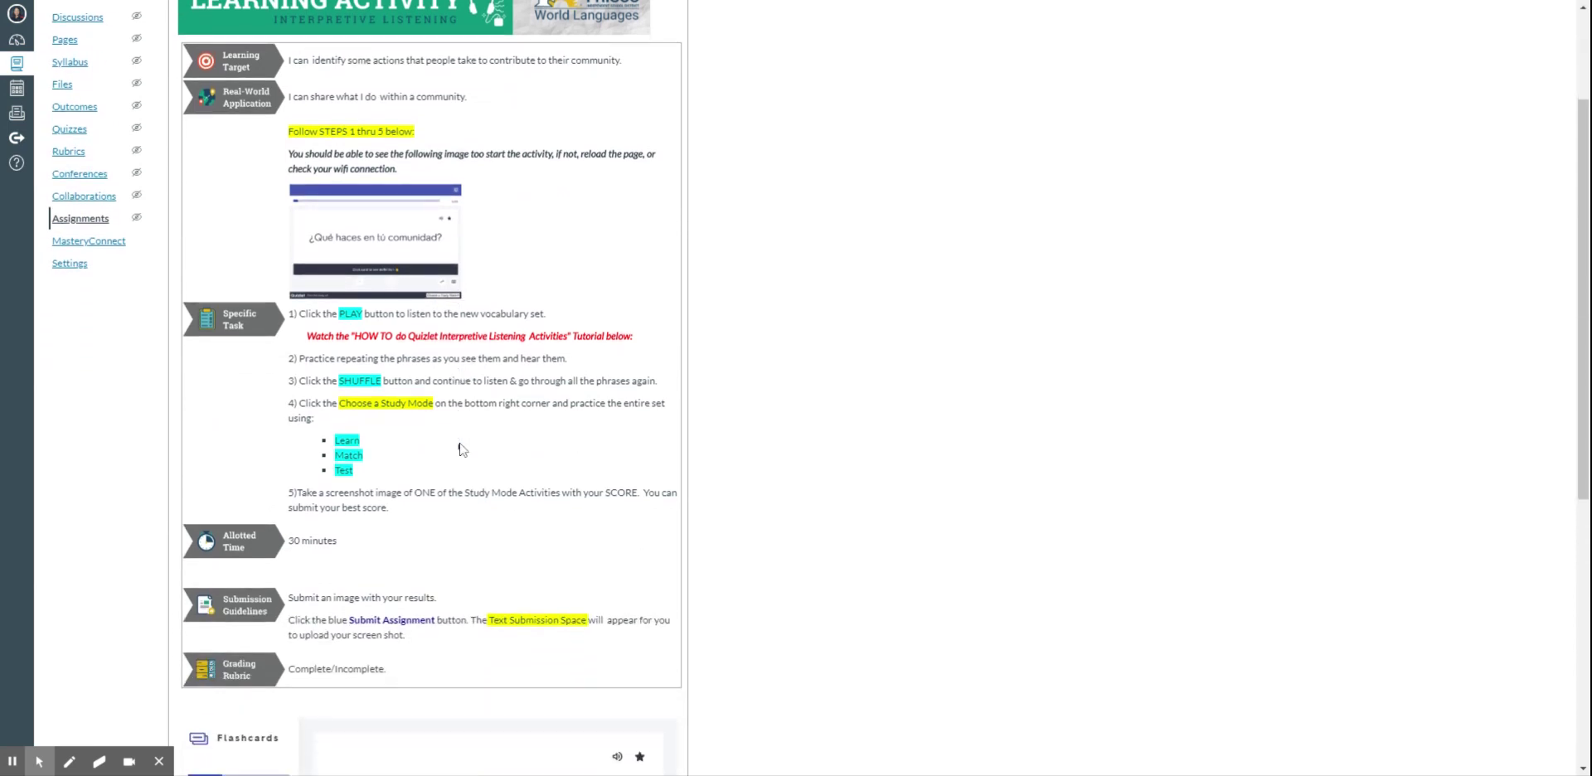
scroll(462, 448, down, 4)
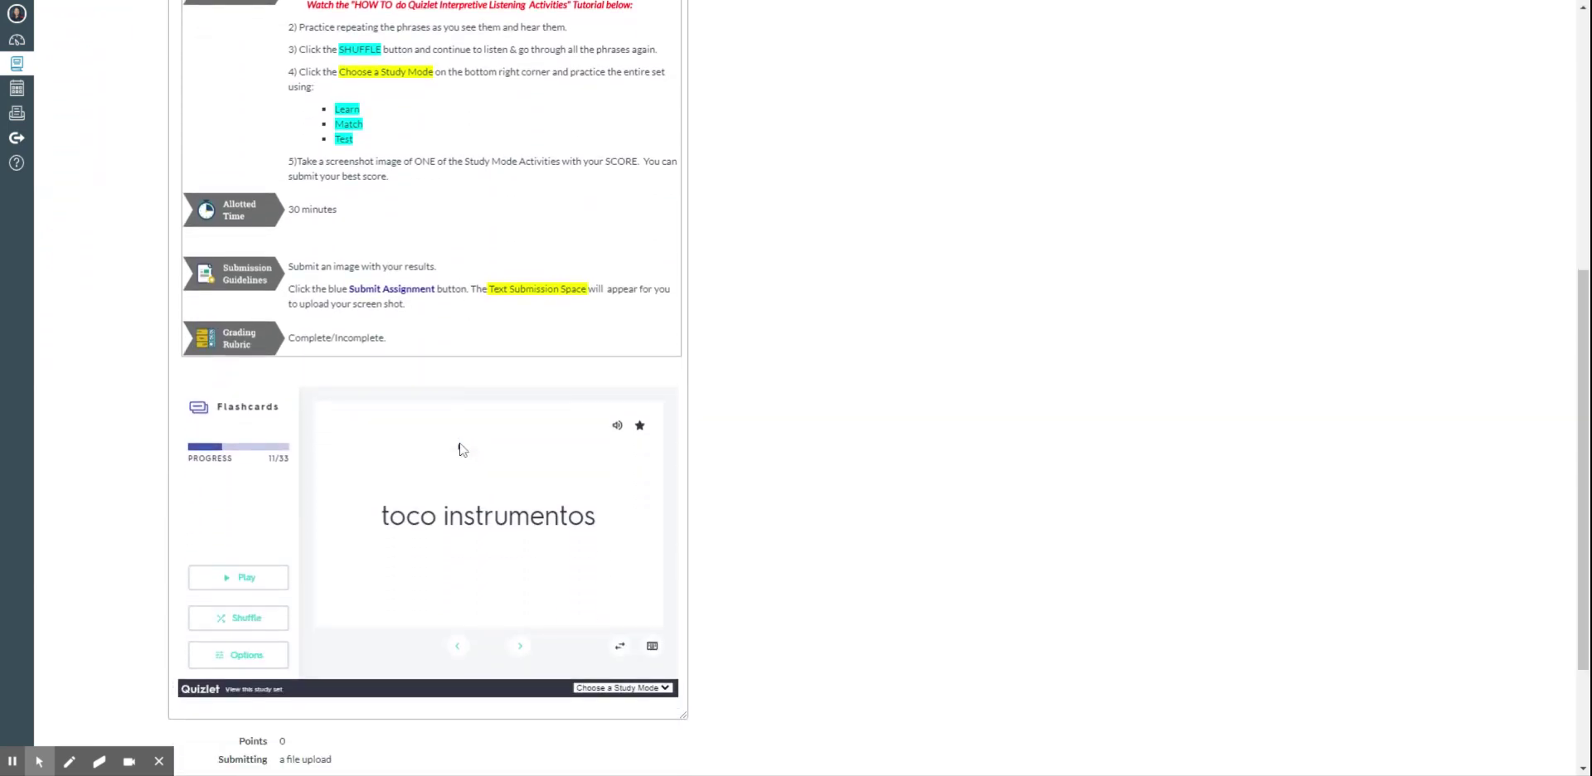
scroll(461, 448, down, 2)
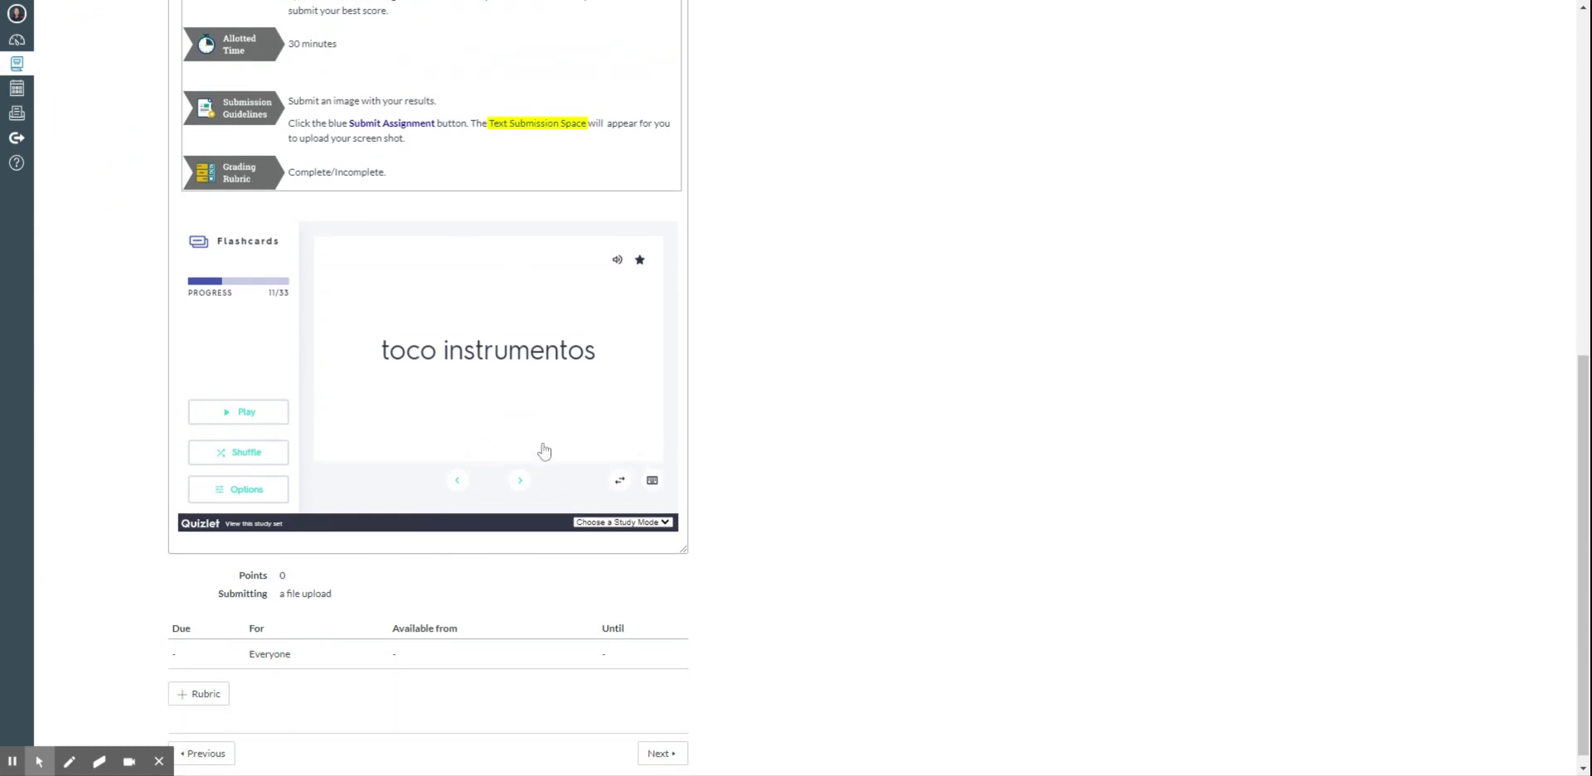
Step: Advance two flashcards and enlarge, then close, the card's drawing twice
click(519, 481)
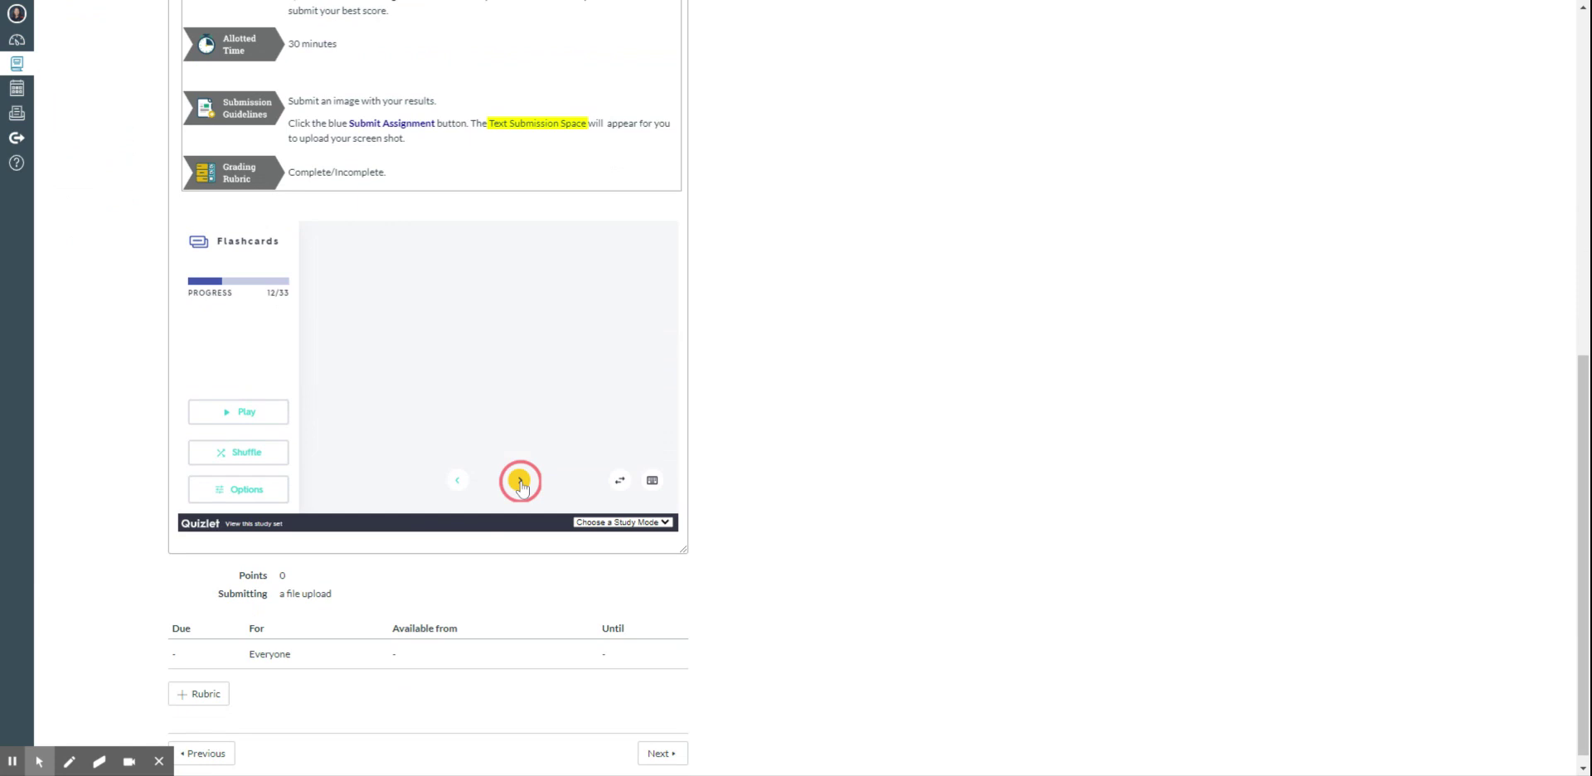
click(519, 481)
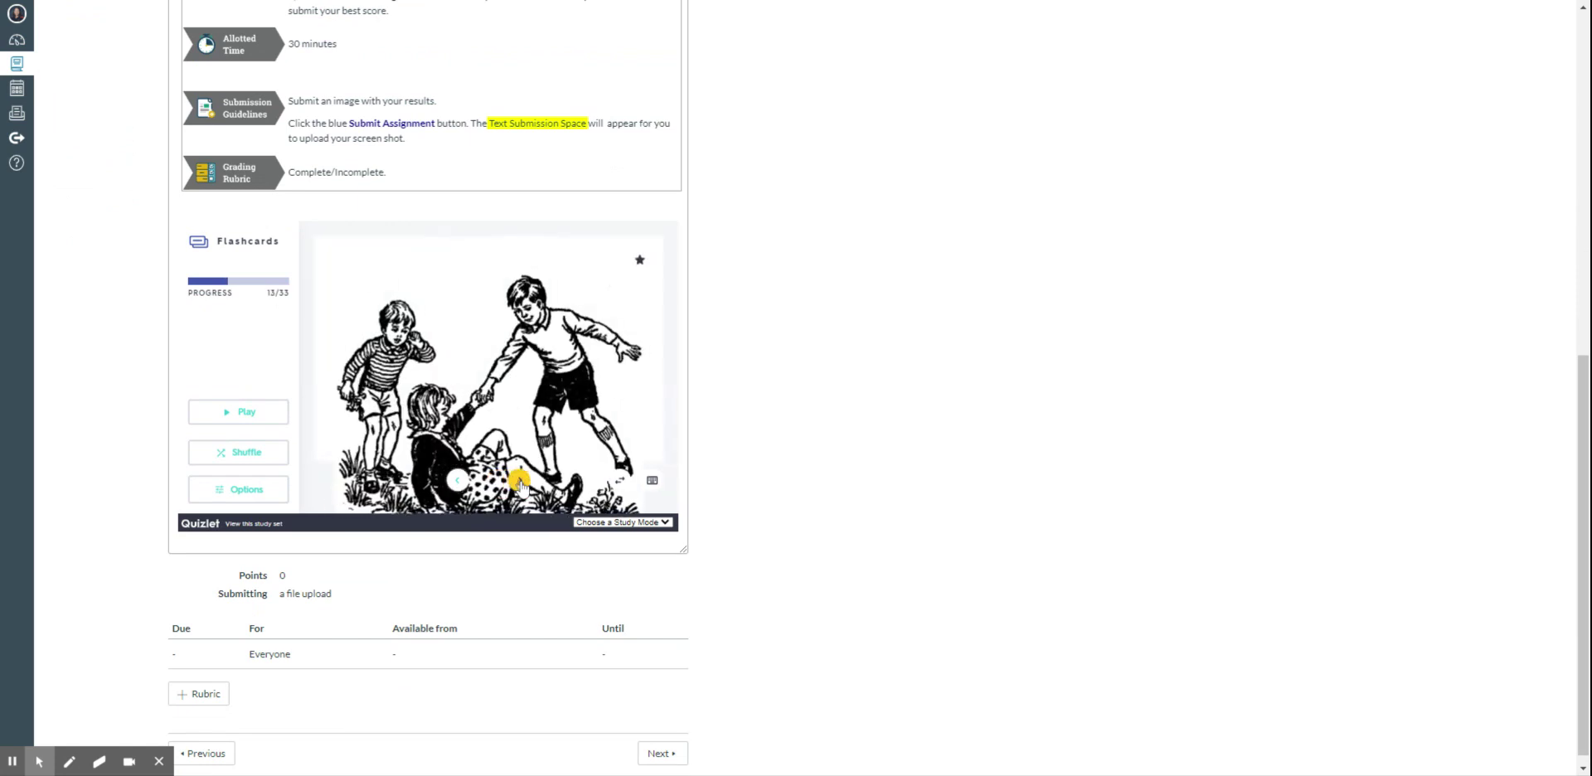
click(567, 330)
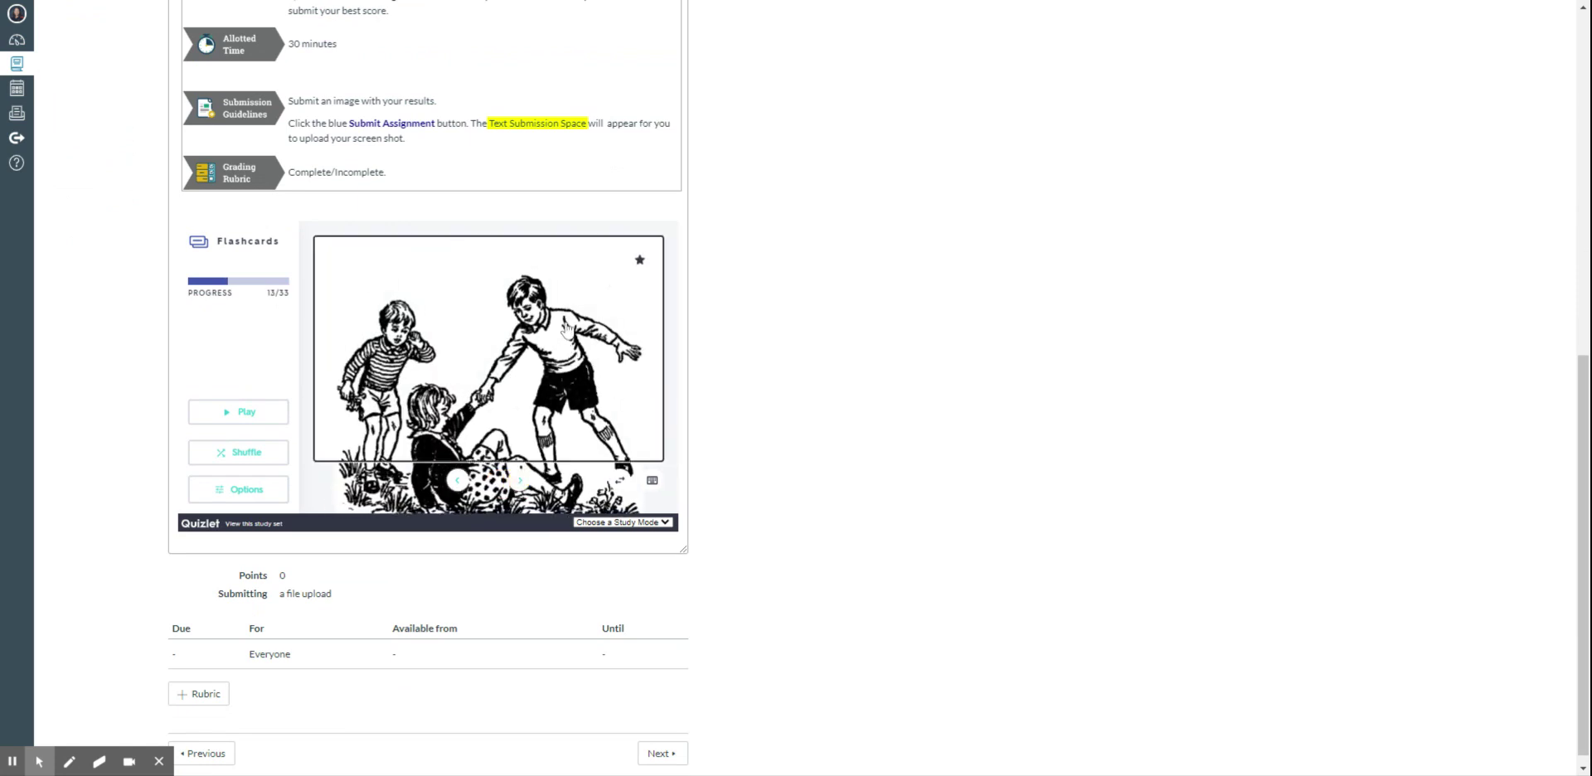
click(609, 352)
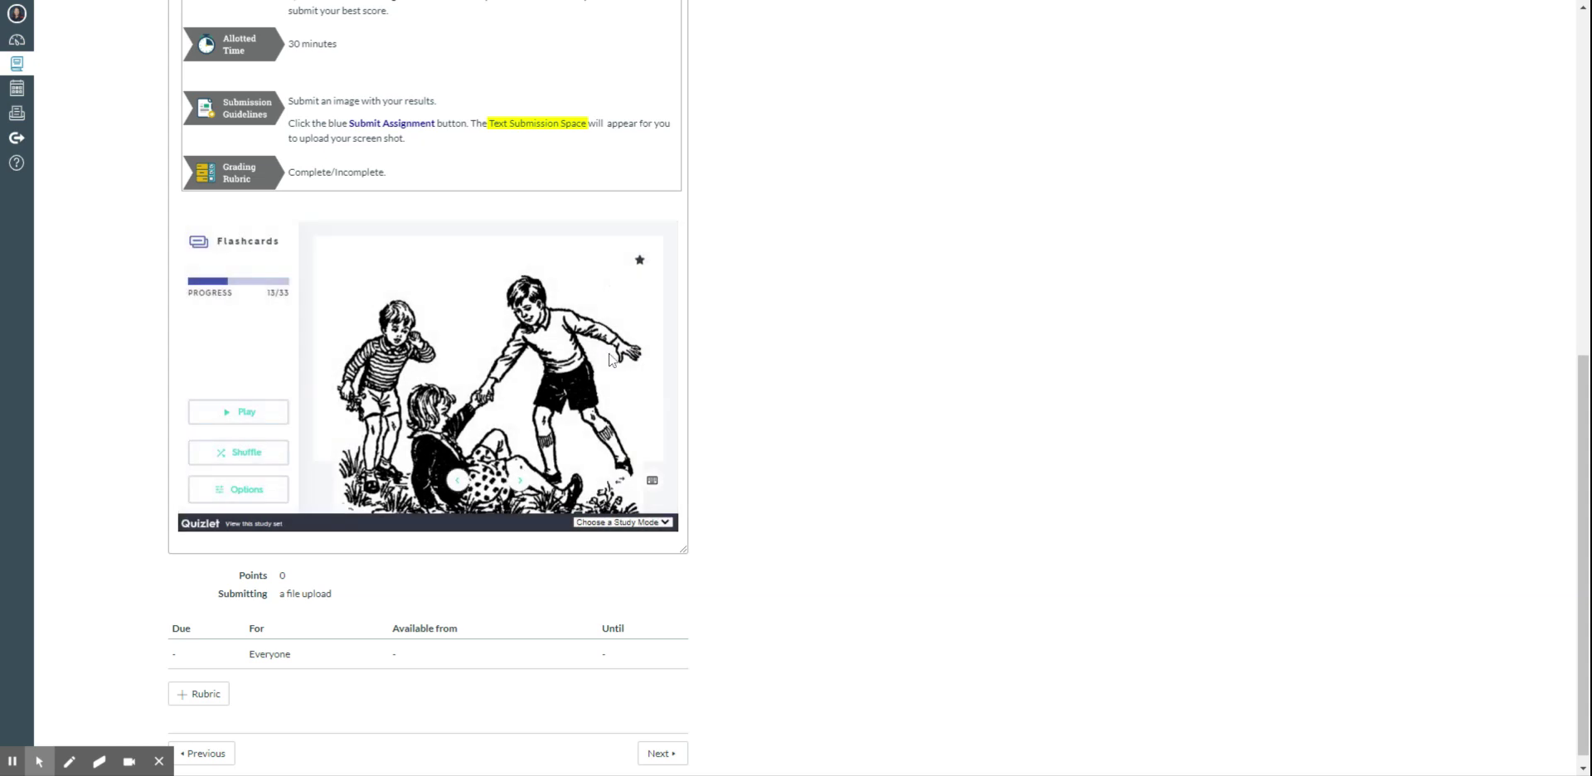
click(615, 386)
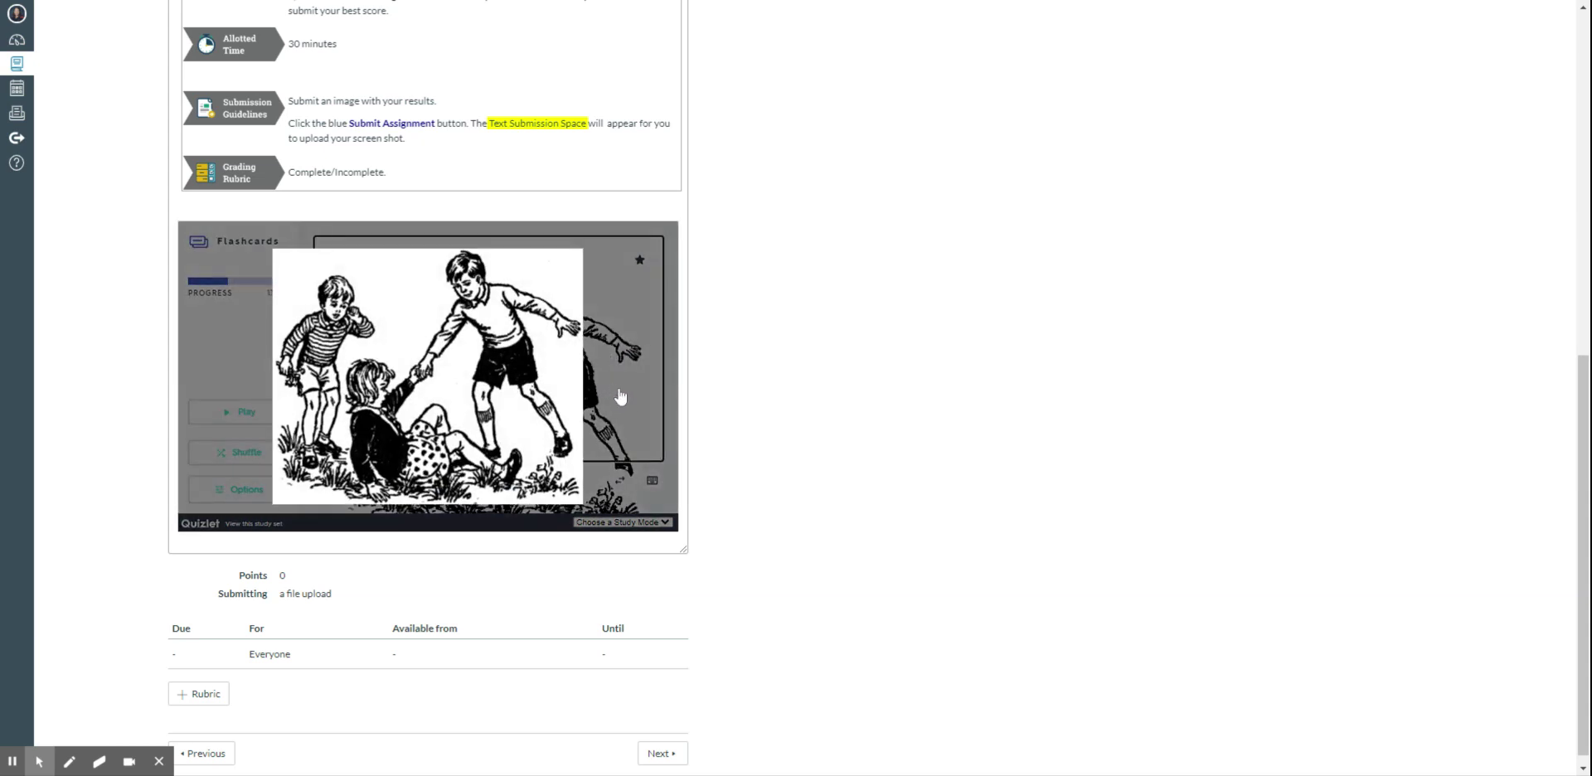
click(631, 363)
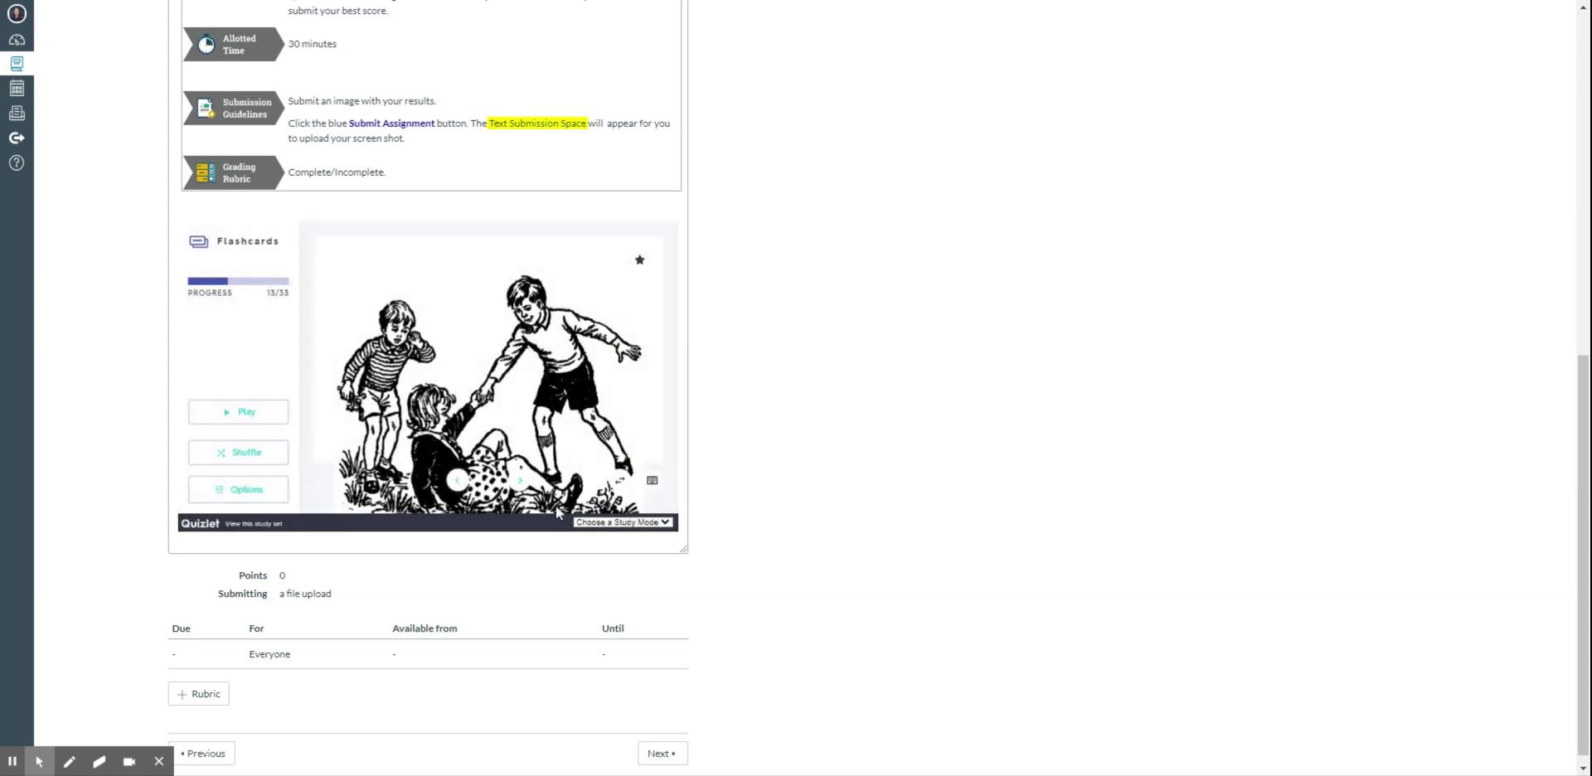
Step: Flip cards between drawing and phrase, and hear 'leo libros en la biblioteca' read aloud twice
click(615, 258)
click(620, 481)
click(583, 327)
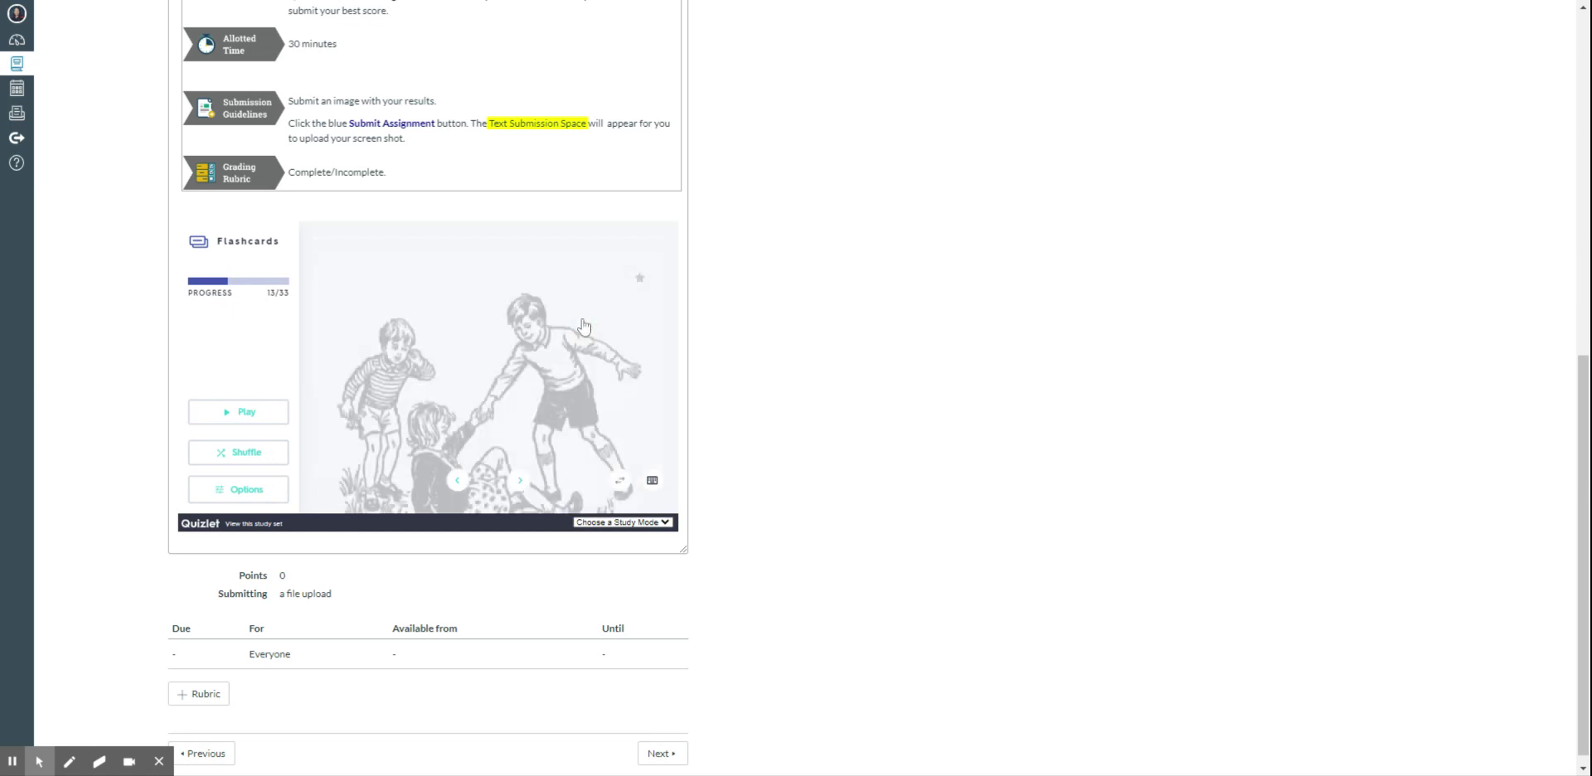
click(519, 481)
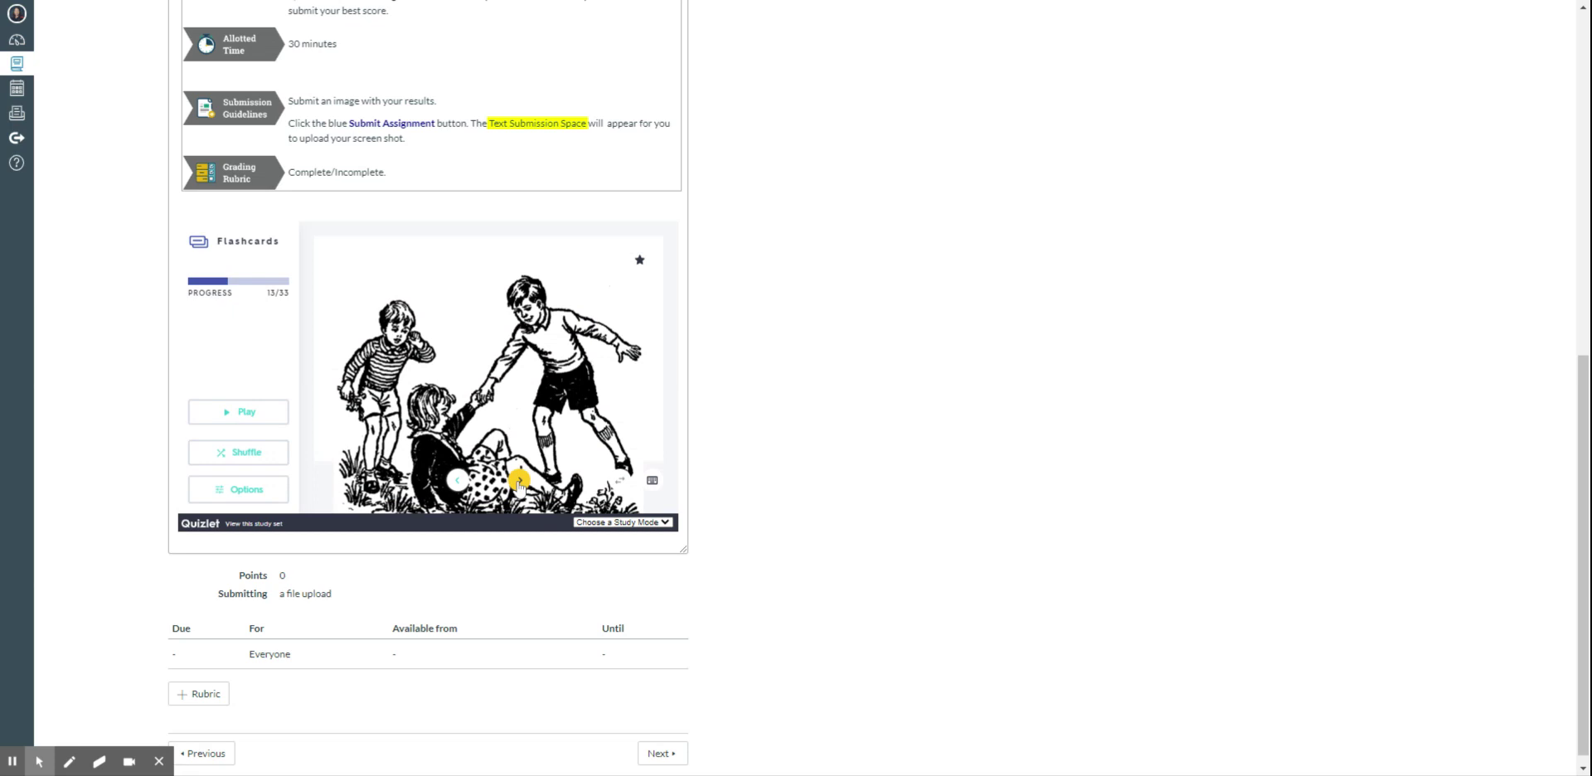
click(620, 481)
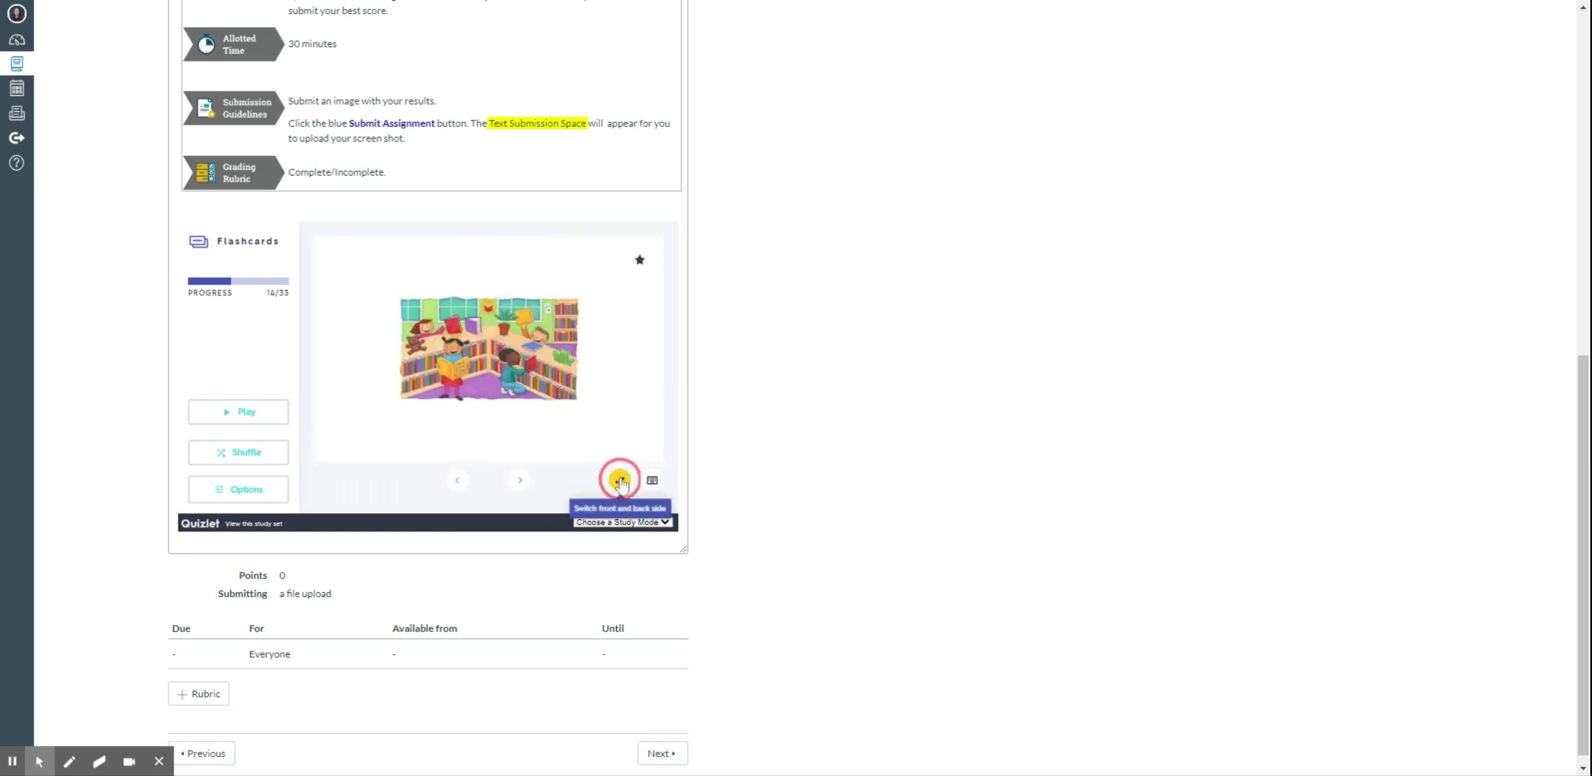
click(620, 480)
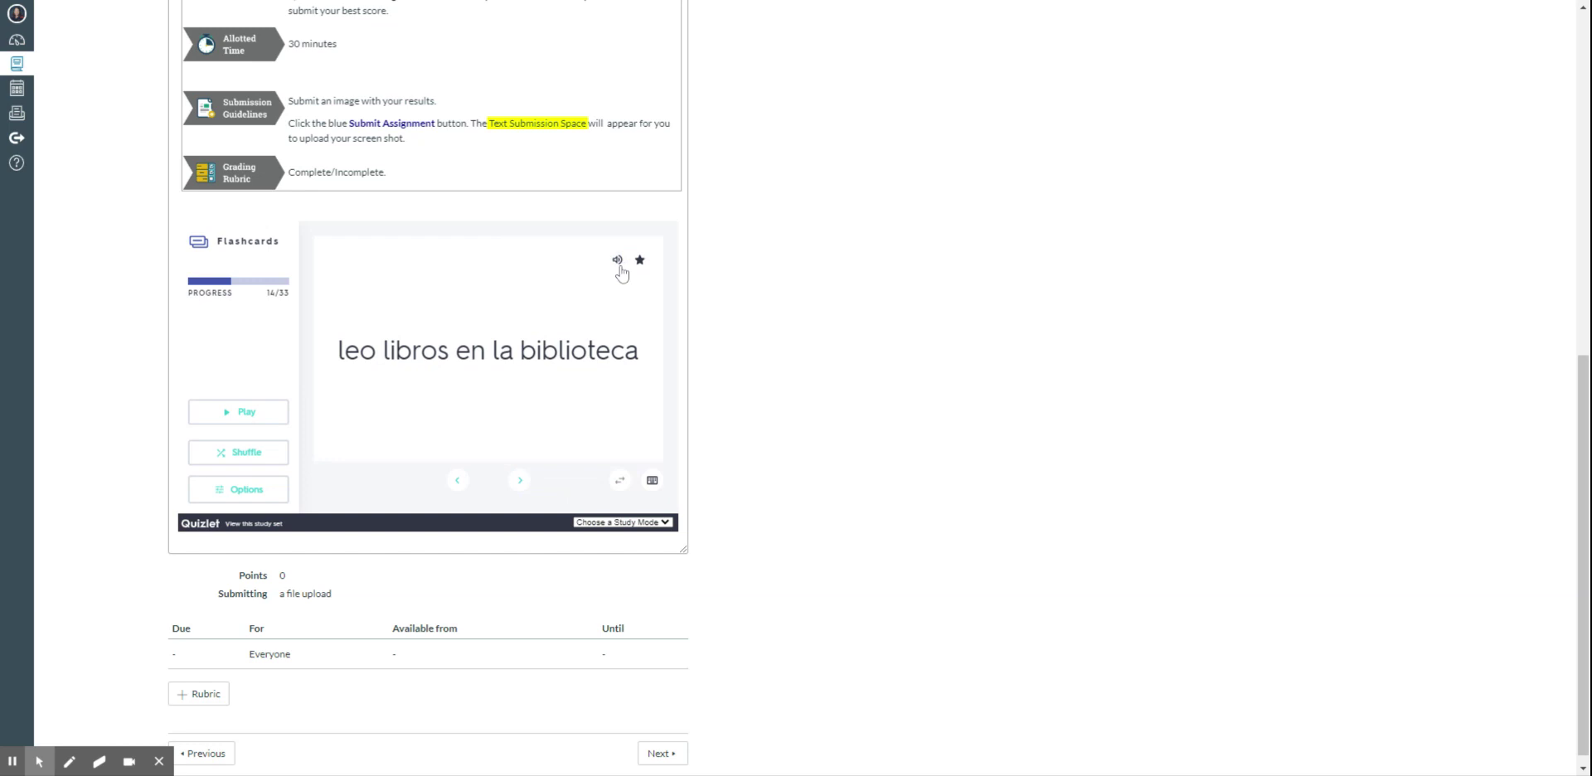
click(619, 262)
click(618, 264)
Step: Autoplay the flashcards to card 16 of 33, 'dono sangre', stop playback, and open the study modes
click(456, 481)
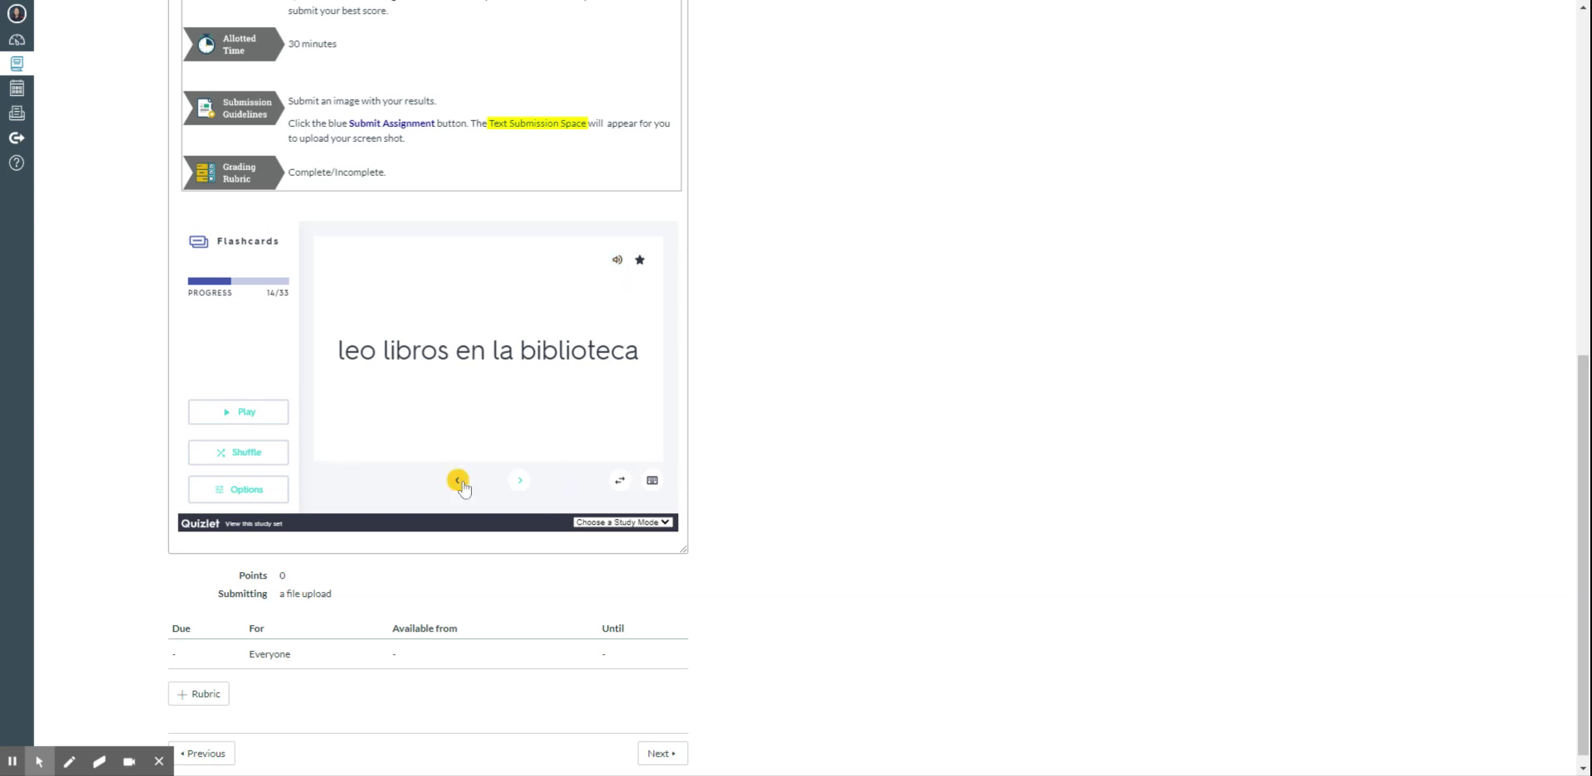
click(244, 418)
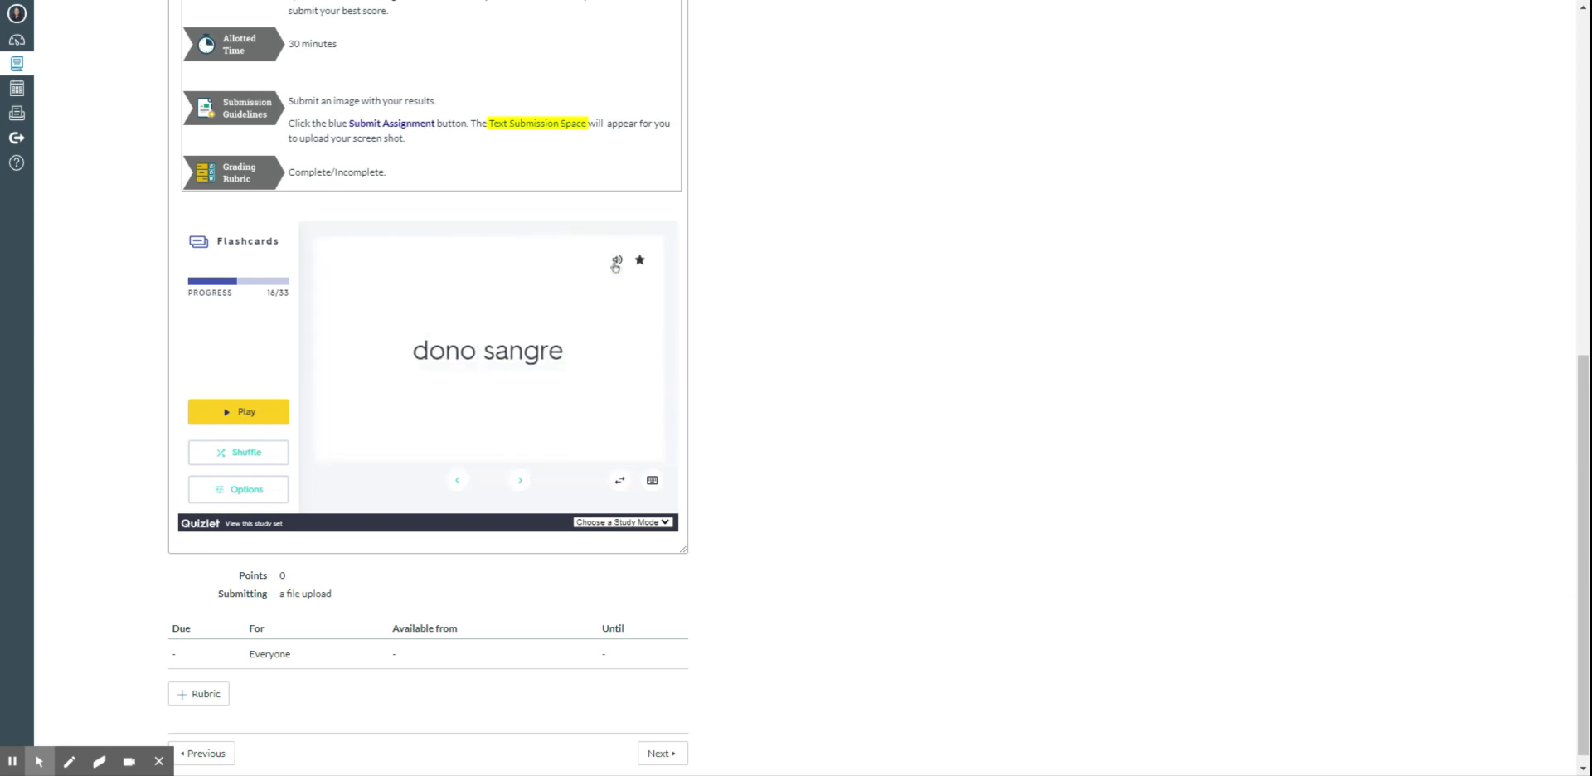
click(247, 413)
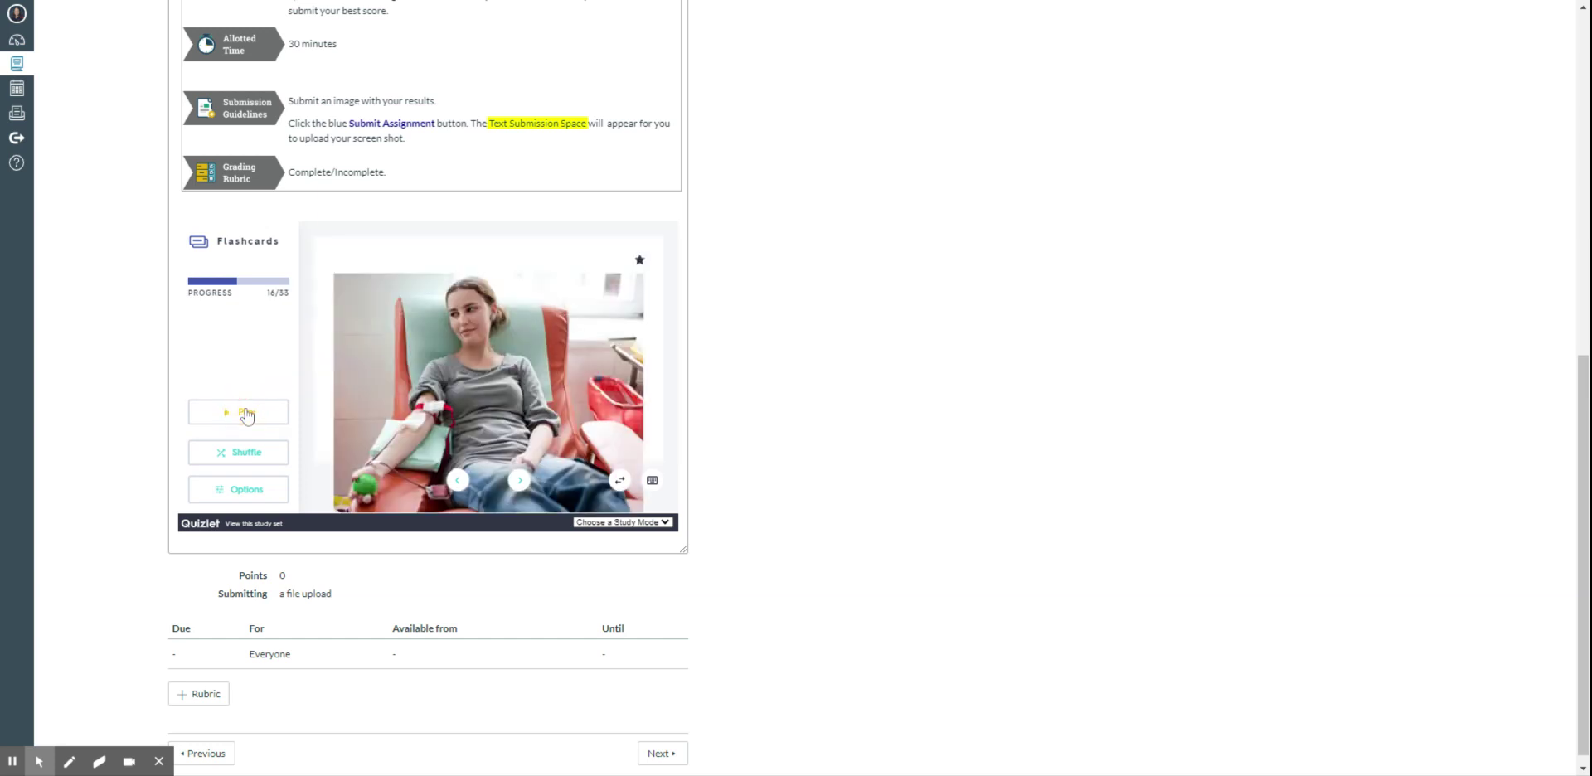
click(667, 527)
Step: Start a Match game; pair 'cuido a los animales' with the dog and 'ayudo a la gente' with soccer
click(662, 532)
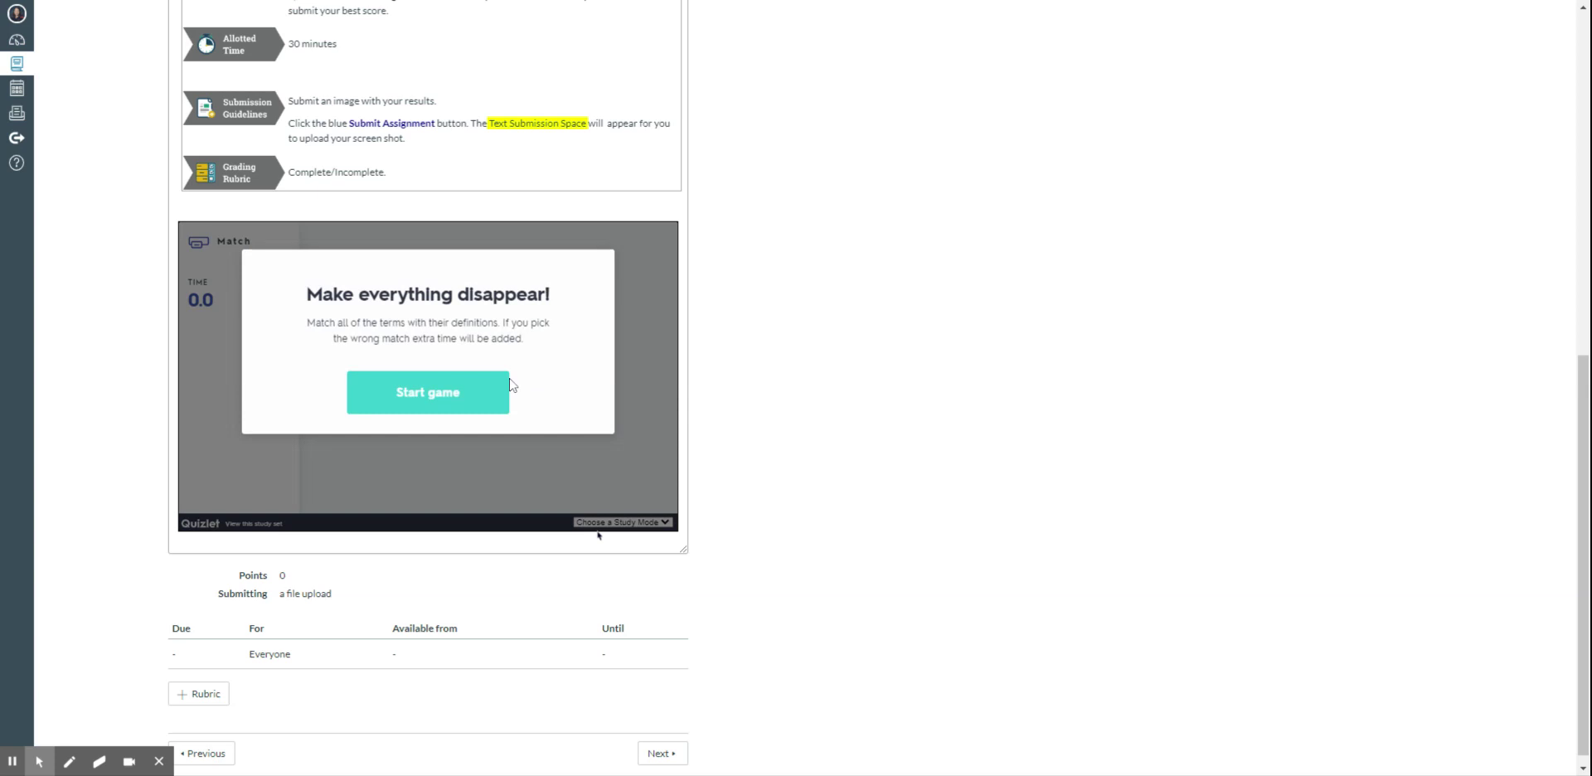
click(428, 397)
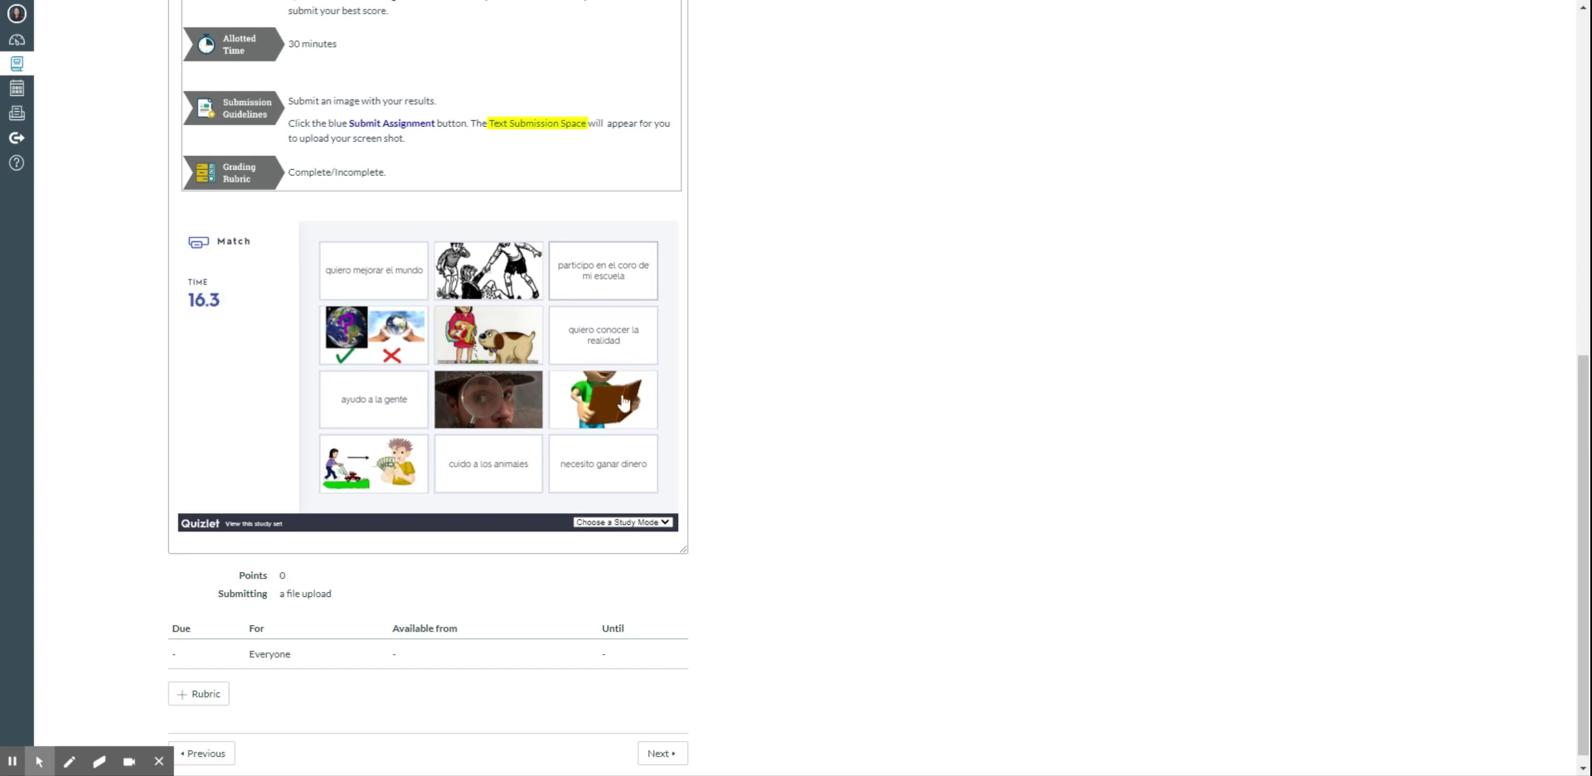
click(490, 466)
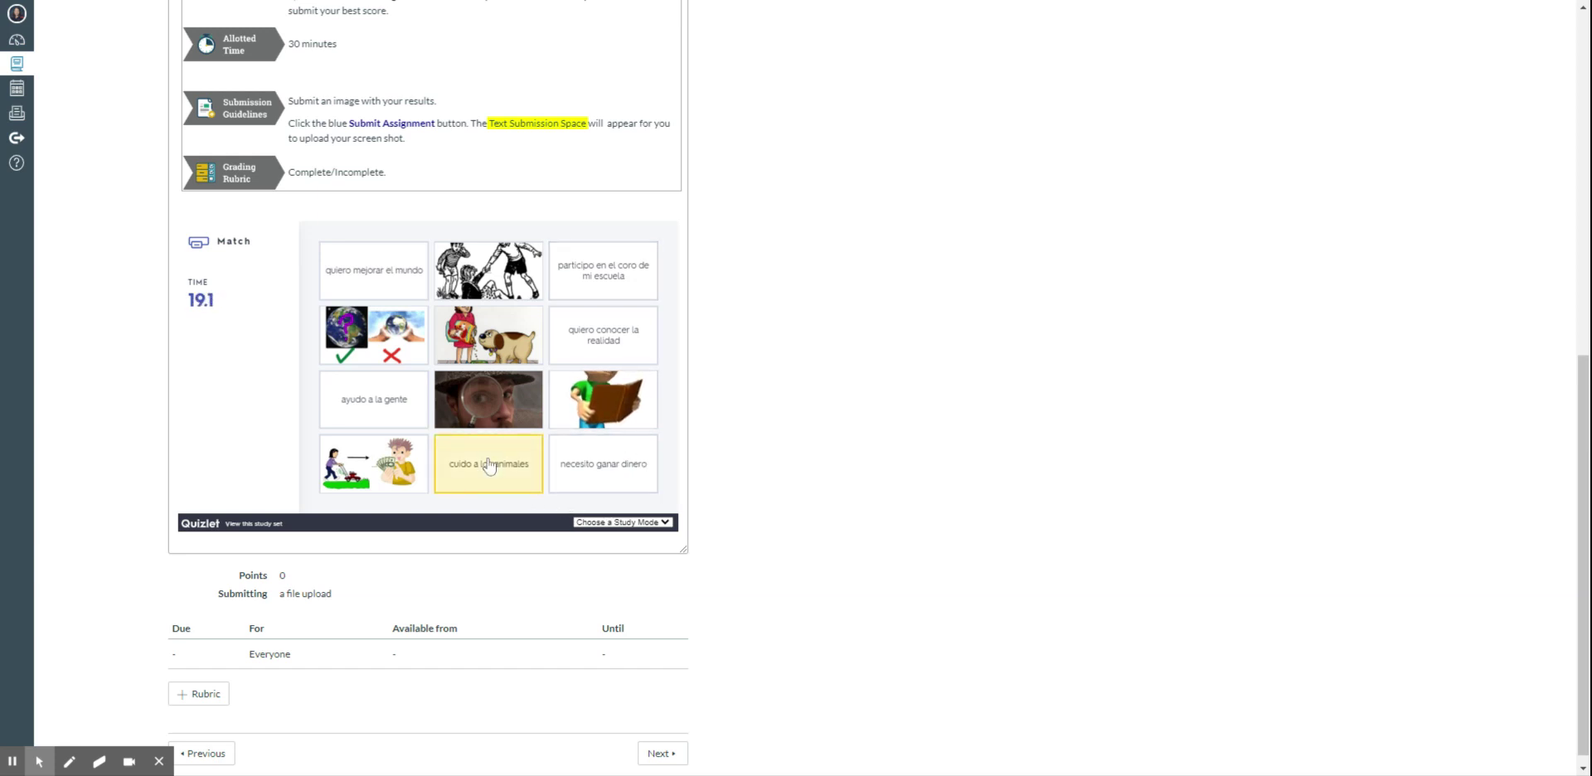
click(489, 347)
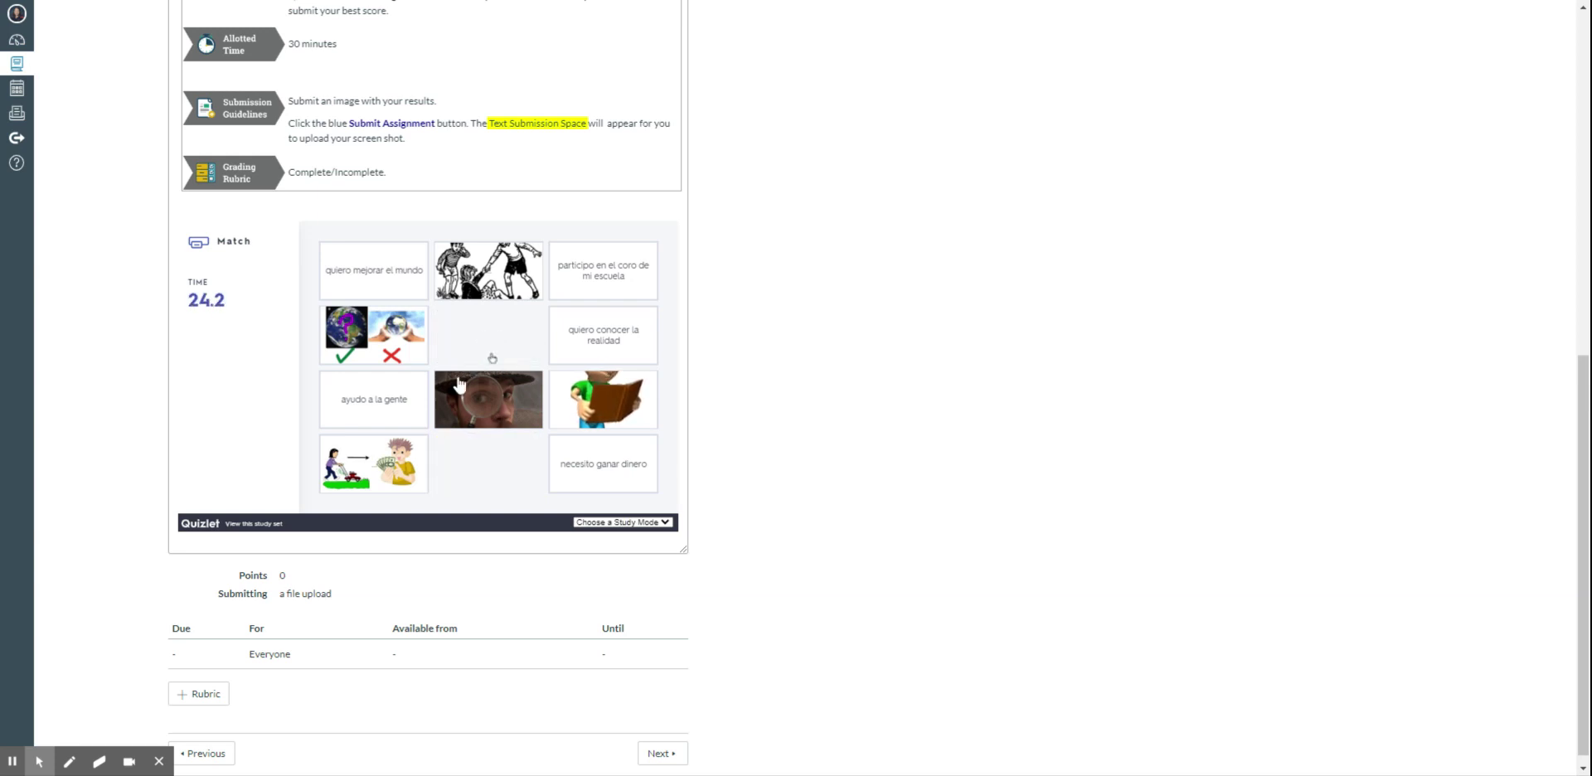
click(407, 403)
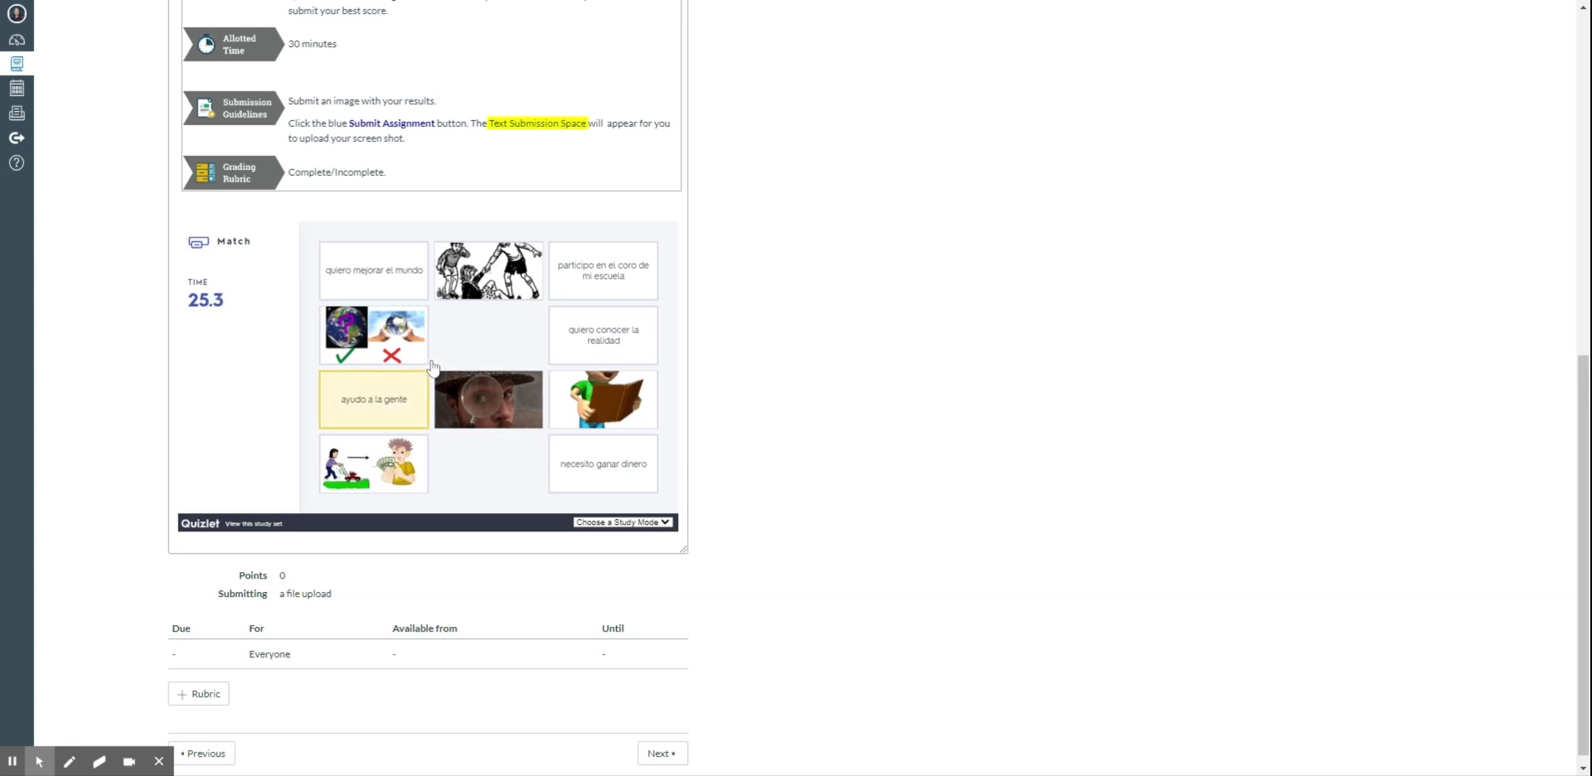
click(488, 273)
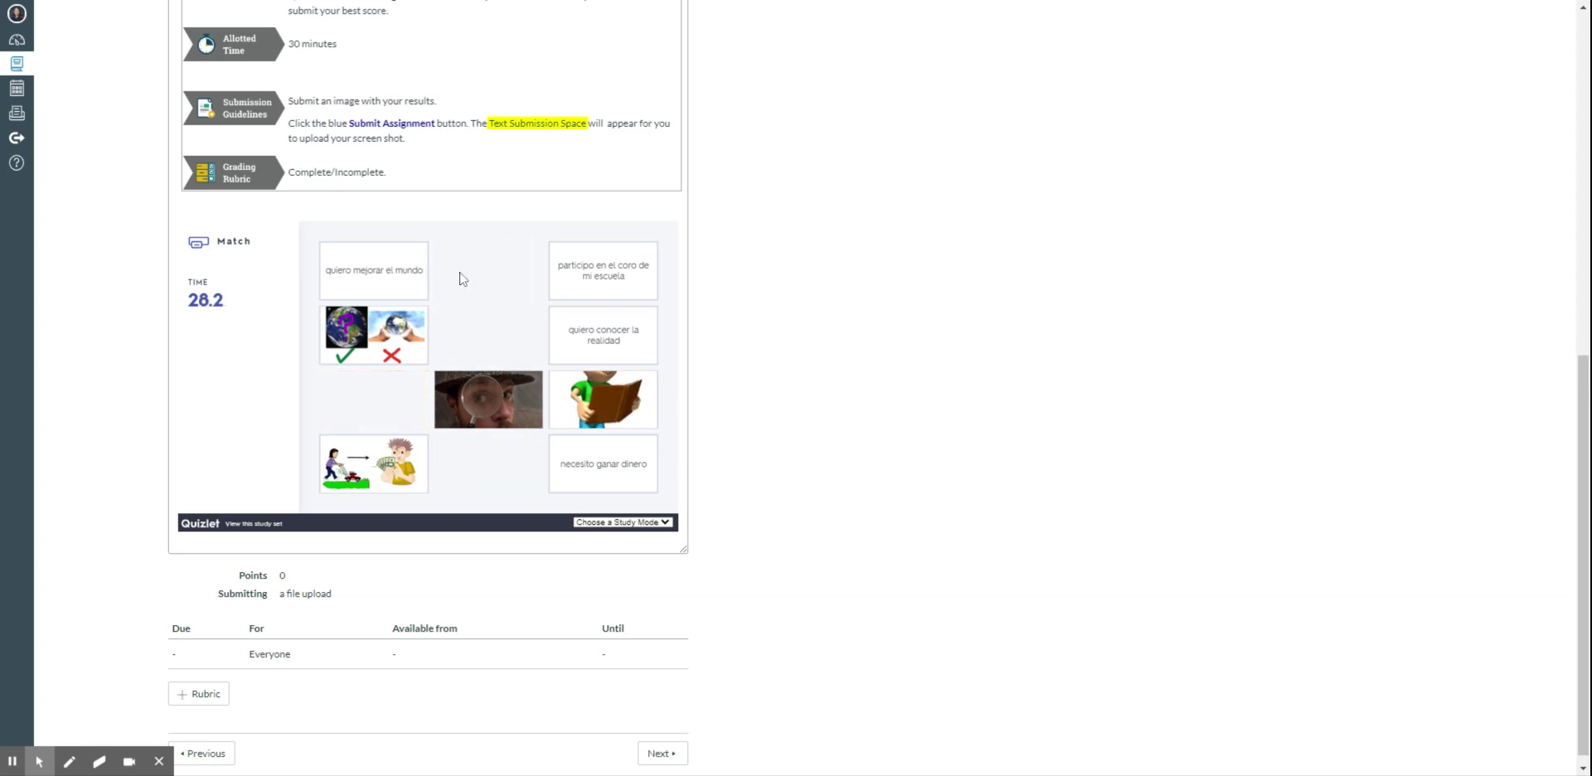
Step: Match the last four phrases to the earth, boy reading, magnifier and lawnmower pictures
click(359, 284)
click(361, 336)
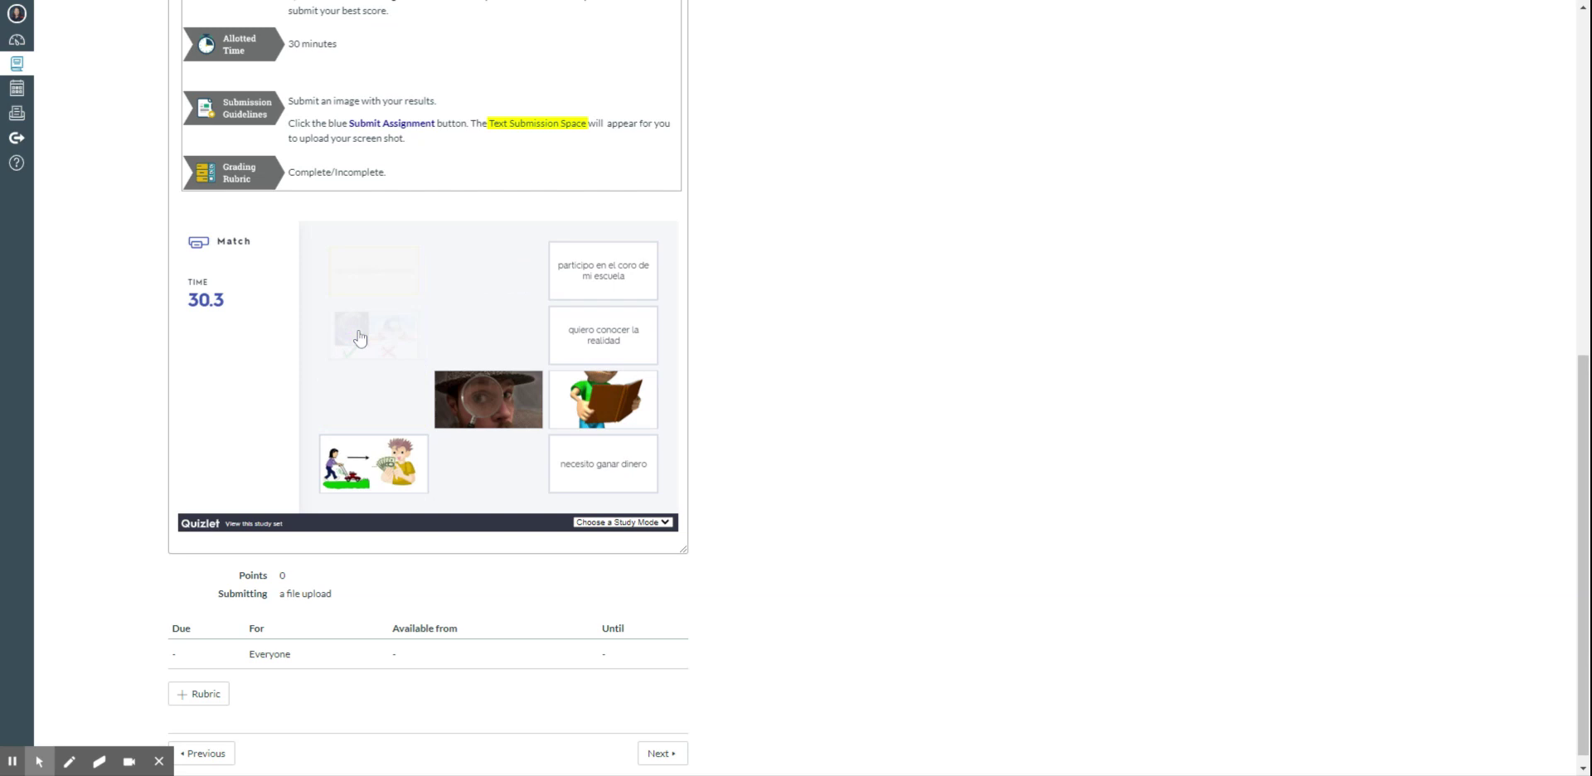
click(598, 281)
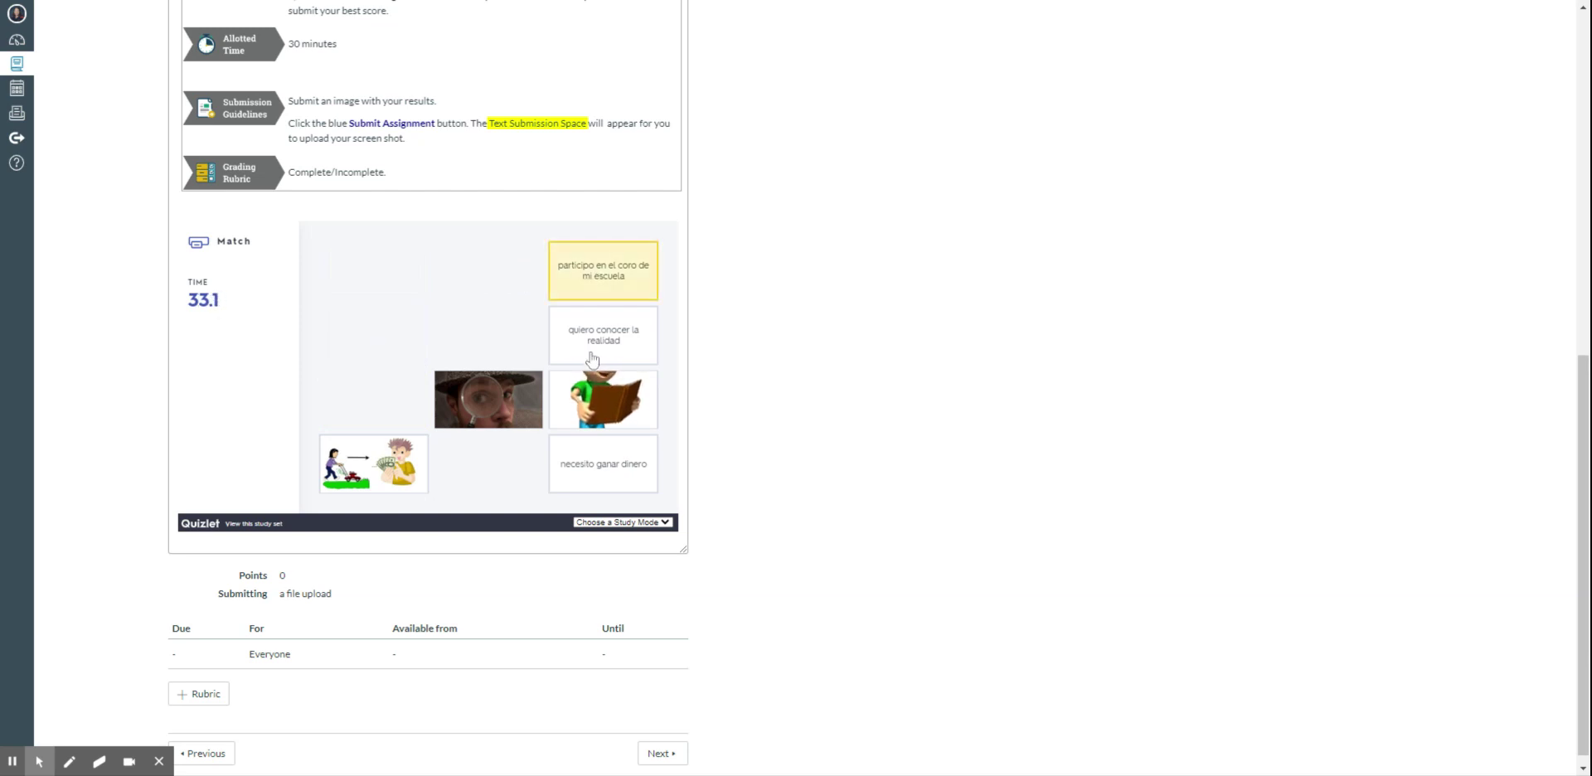
click(590, 402)
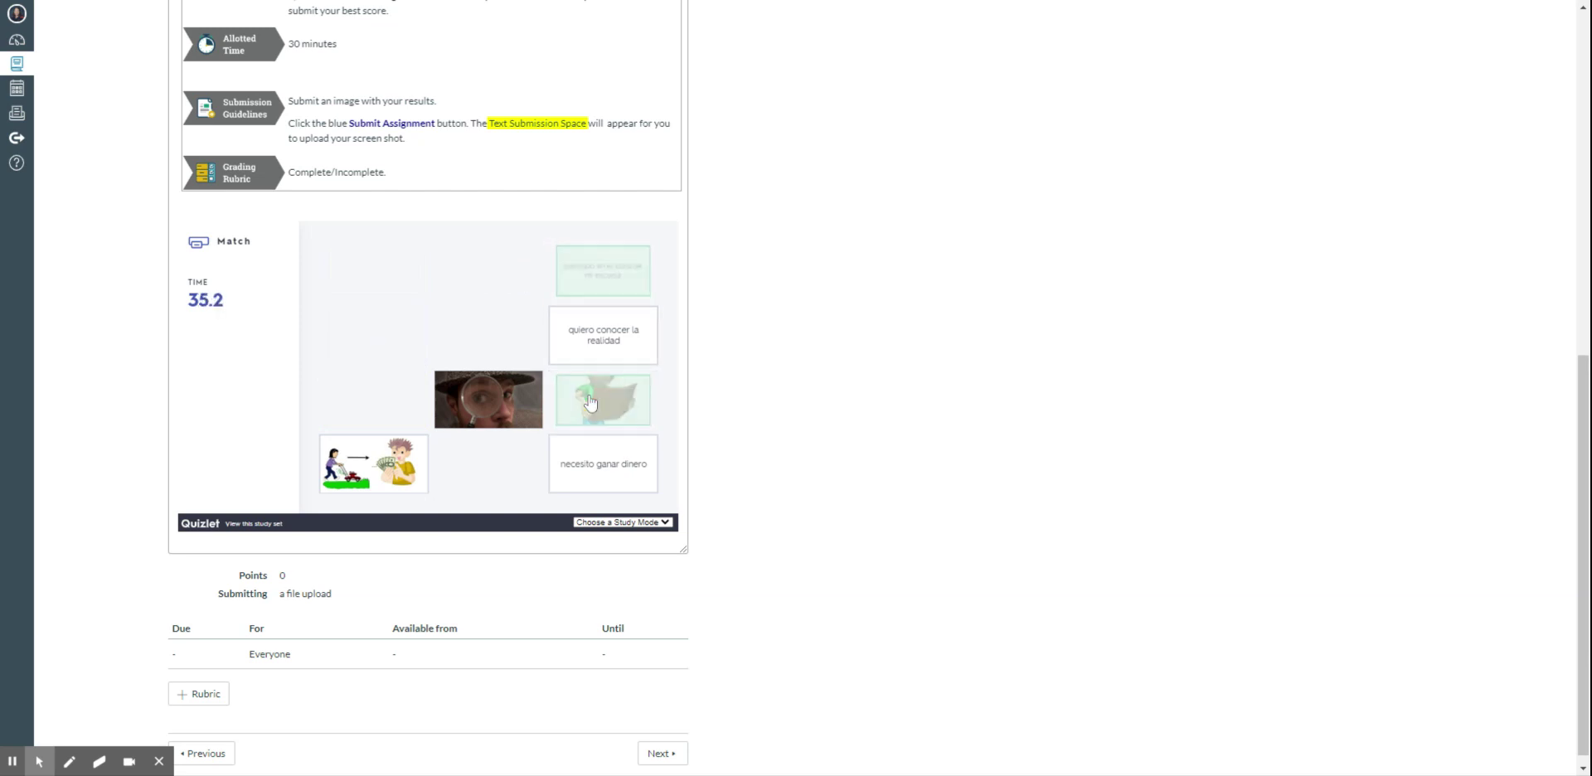
click(599, 340)
click(483, 410)
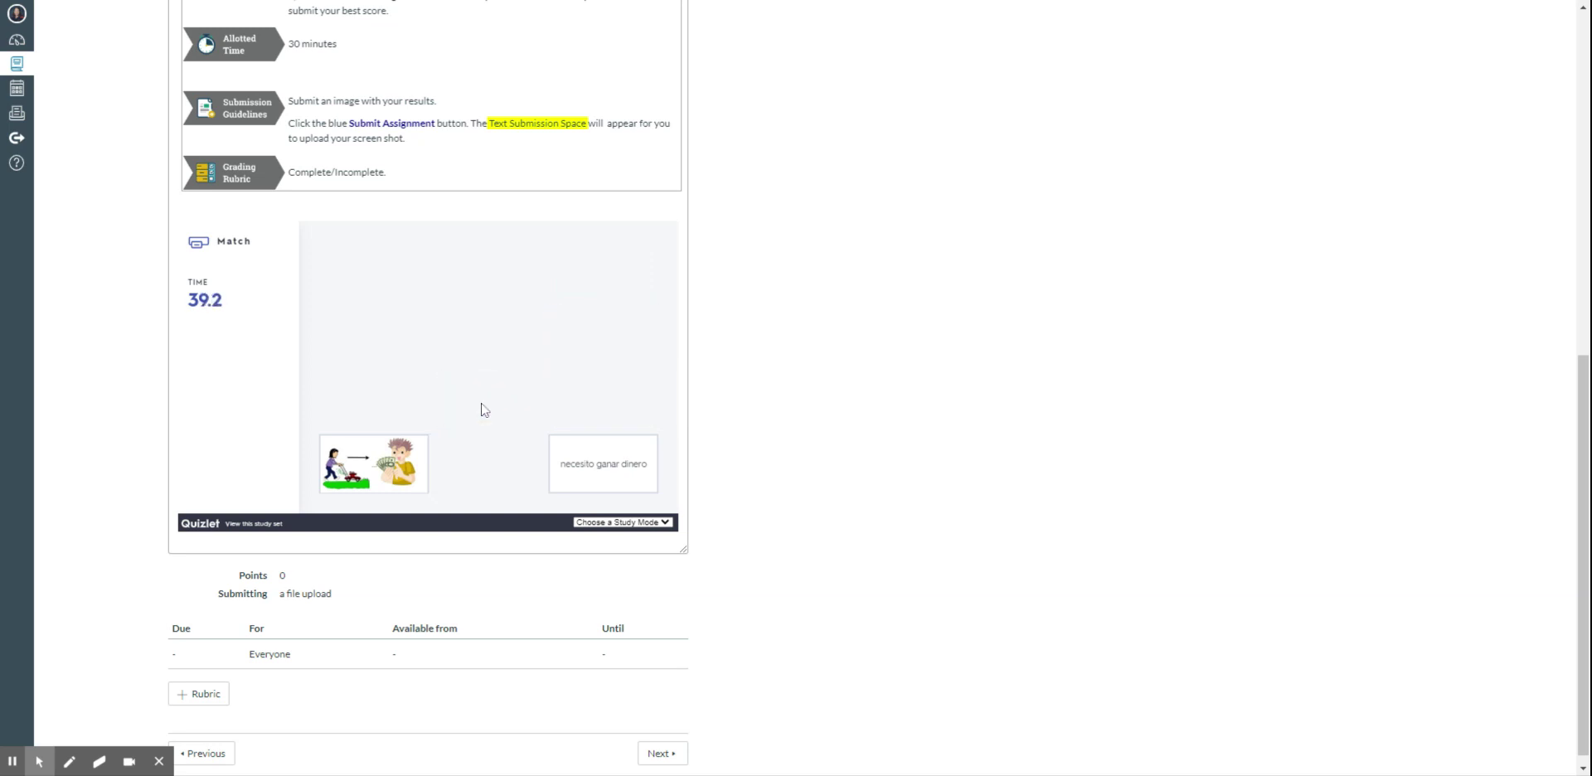
click(595, 472)
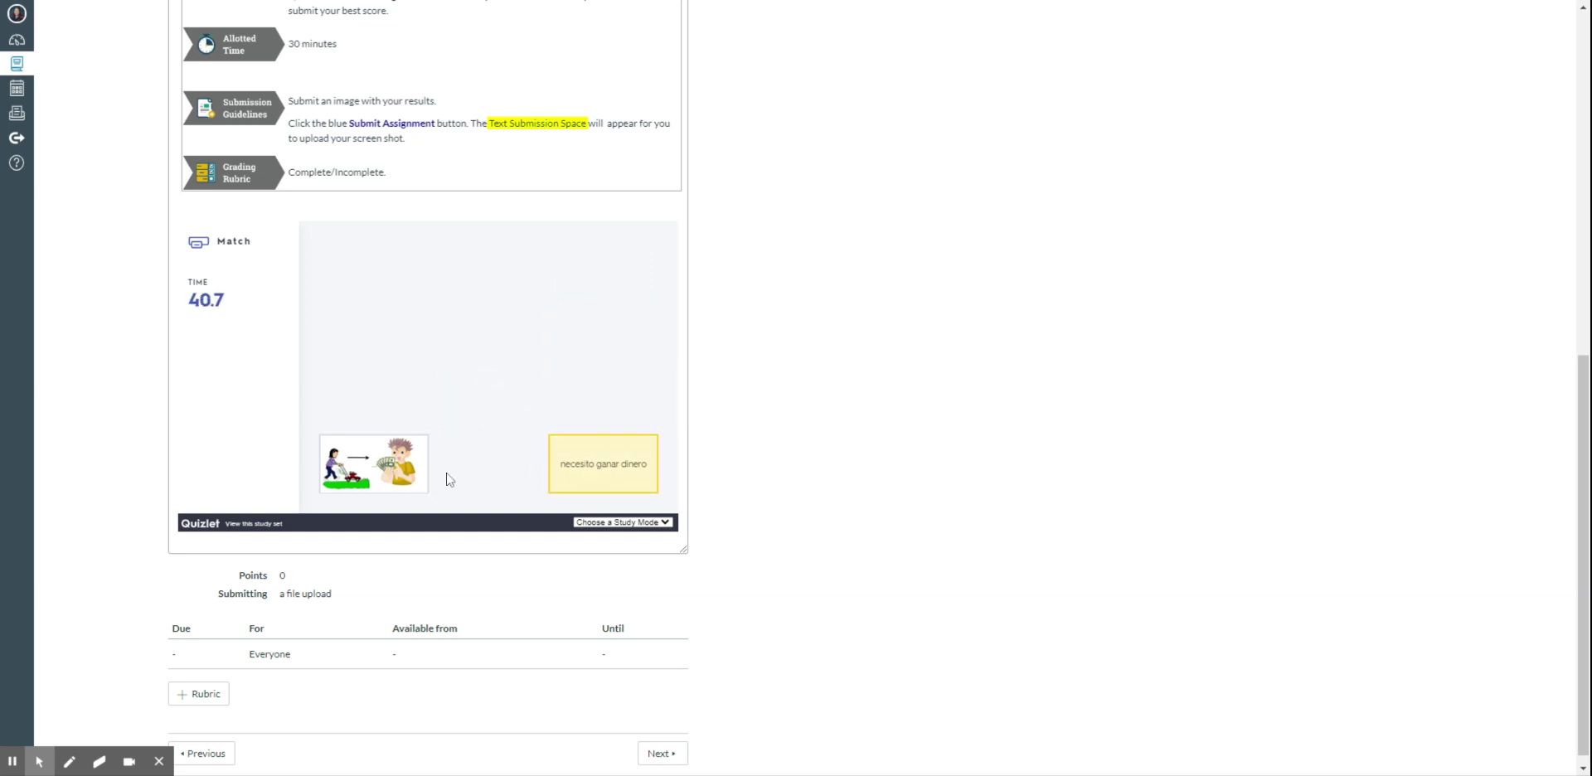
click(378, 474)
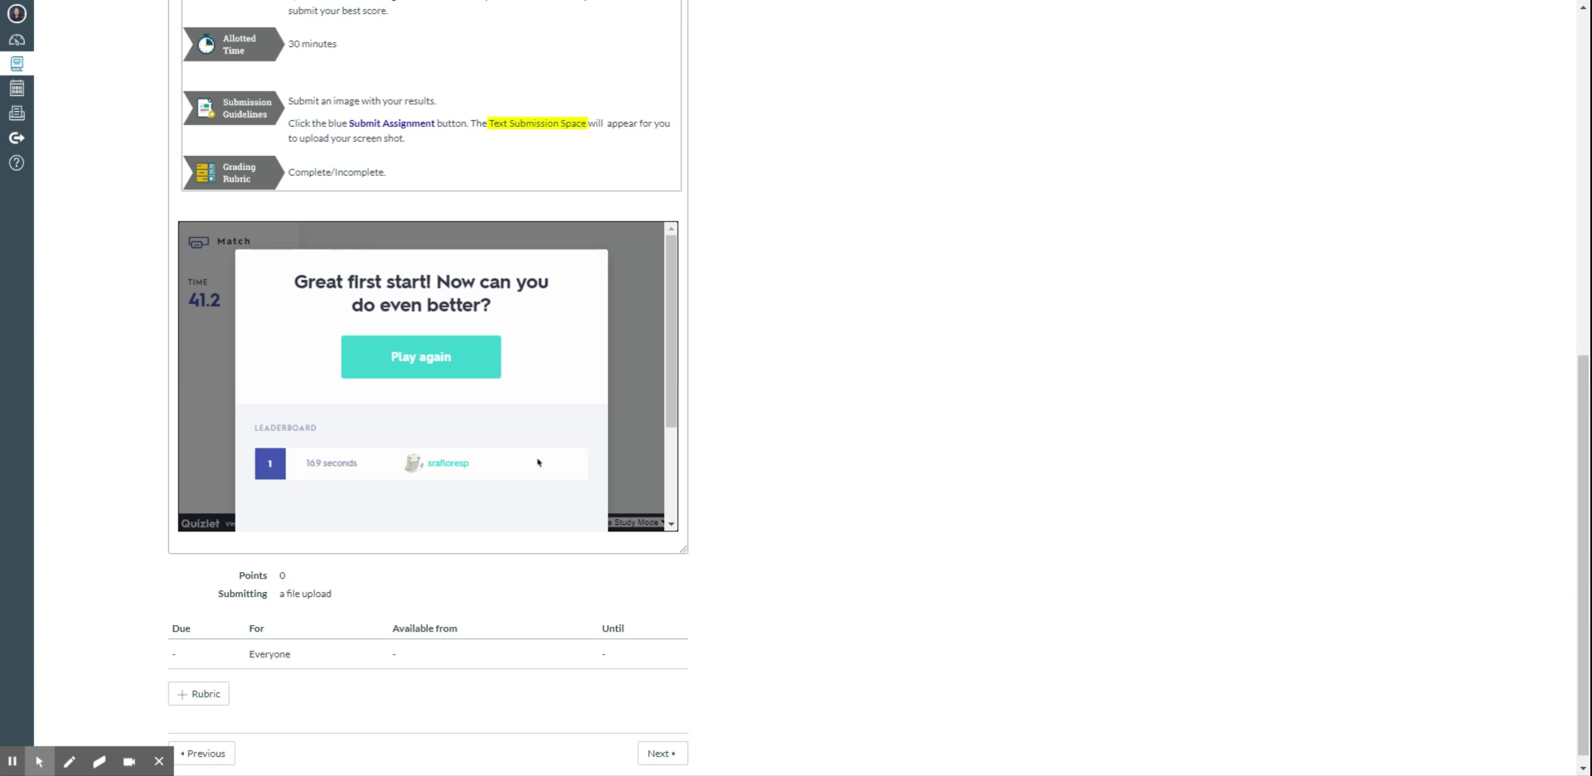
Step: In Learn mode, answer 'dono dinero' and 'dono sangre' correctly, then switch the set to Spell
click(647, 436)
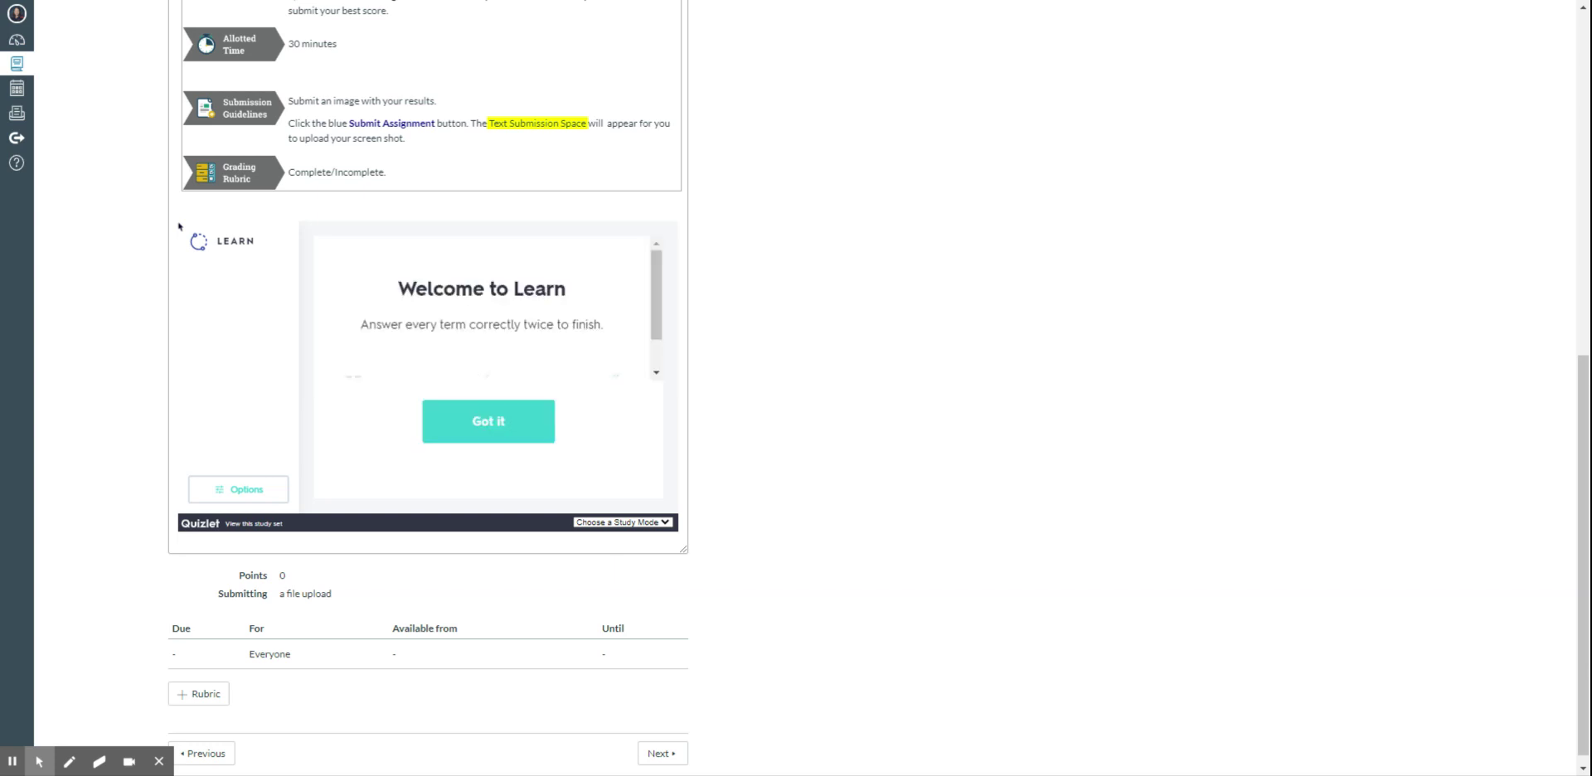
click(512, 427)
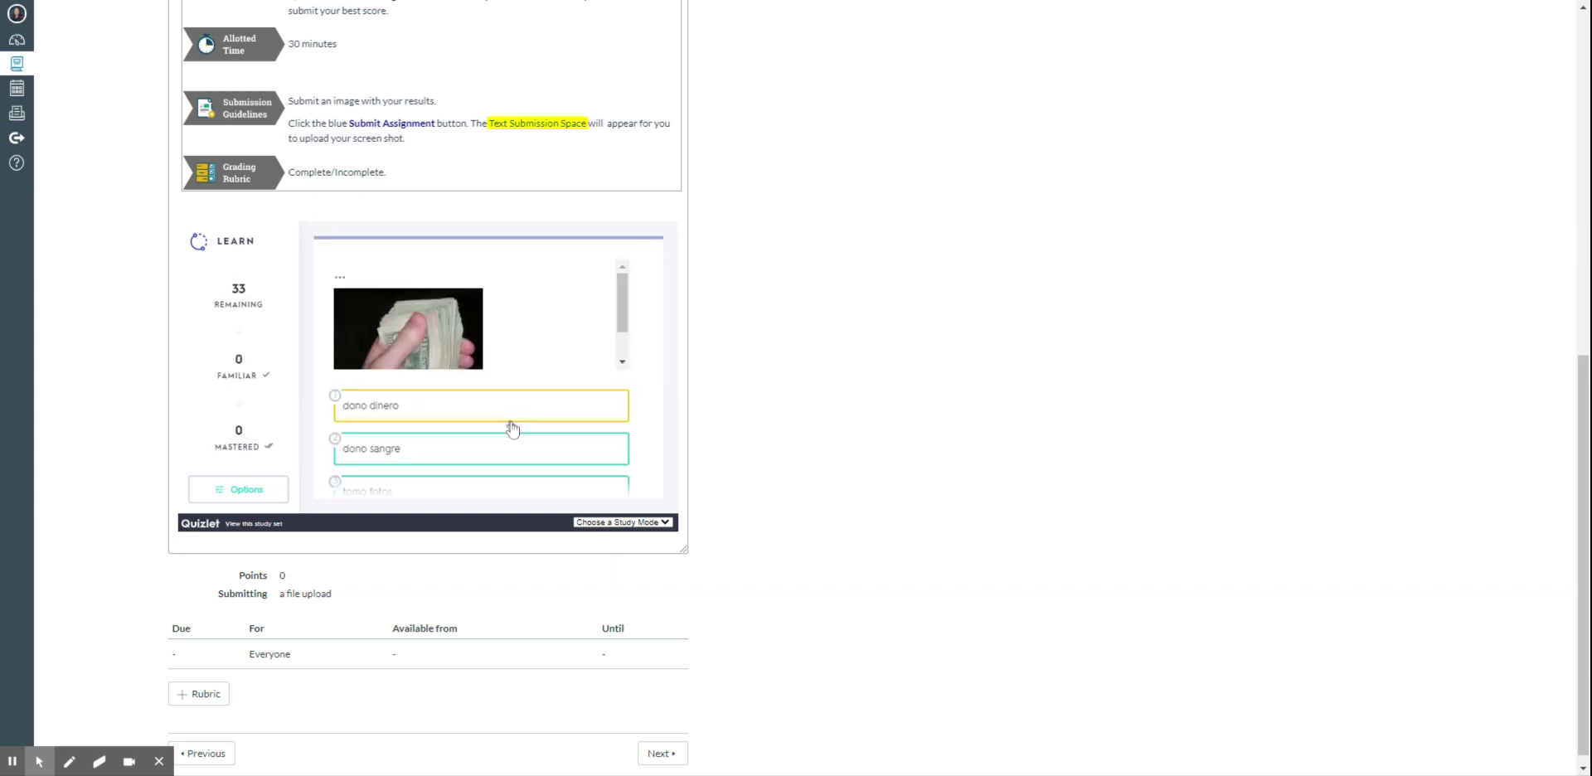
scroll(420, 421, down, 1)
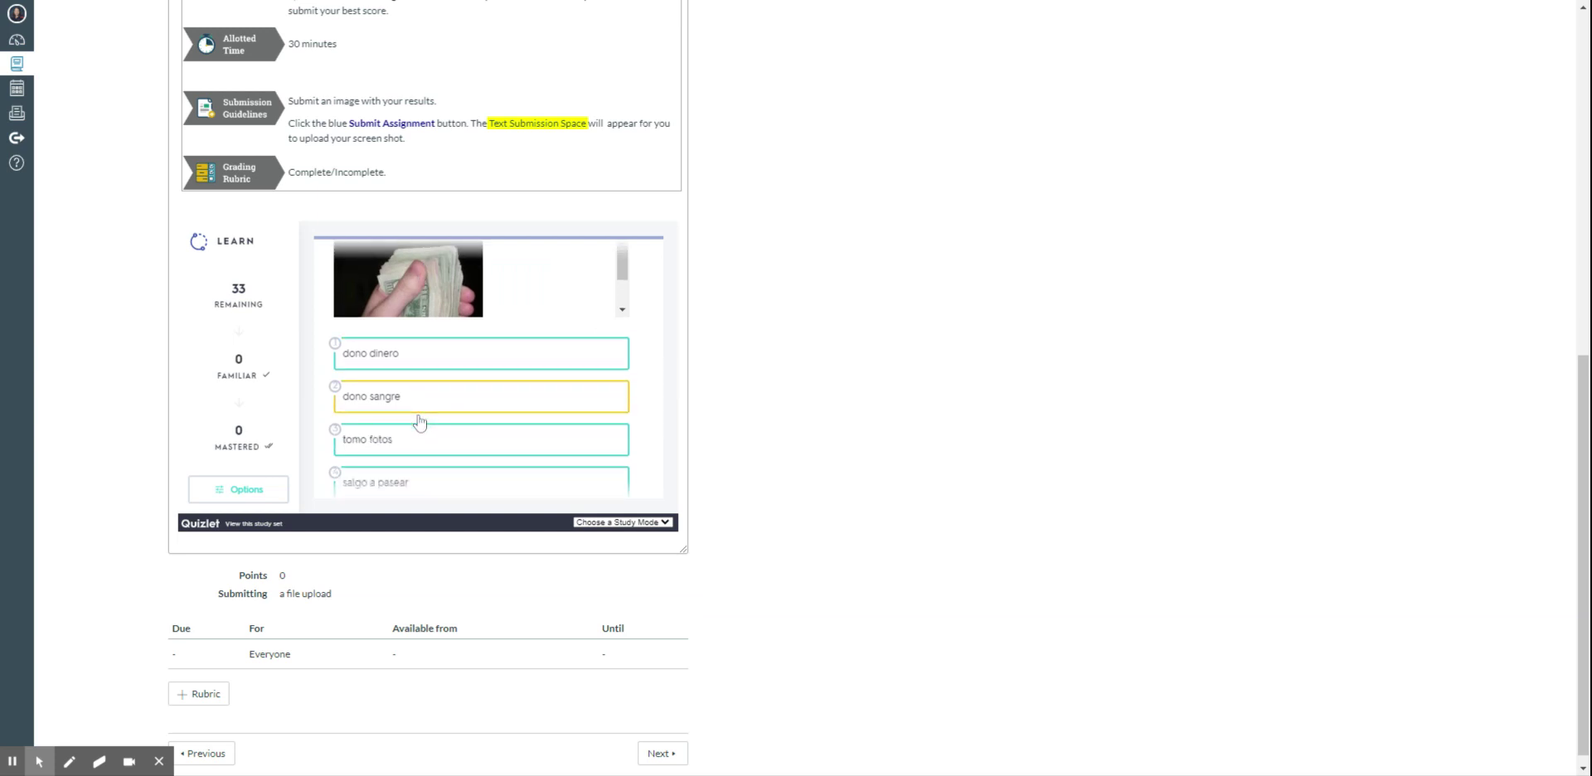
click(388, 356)
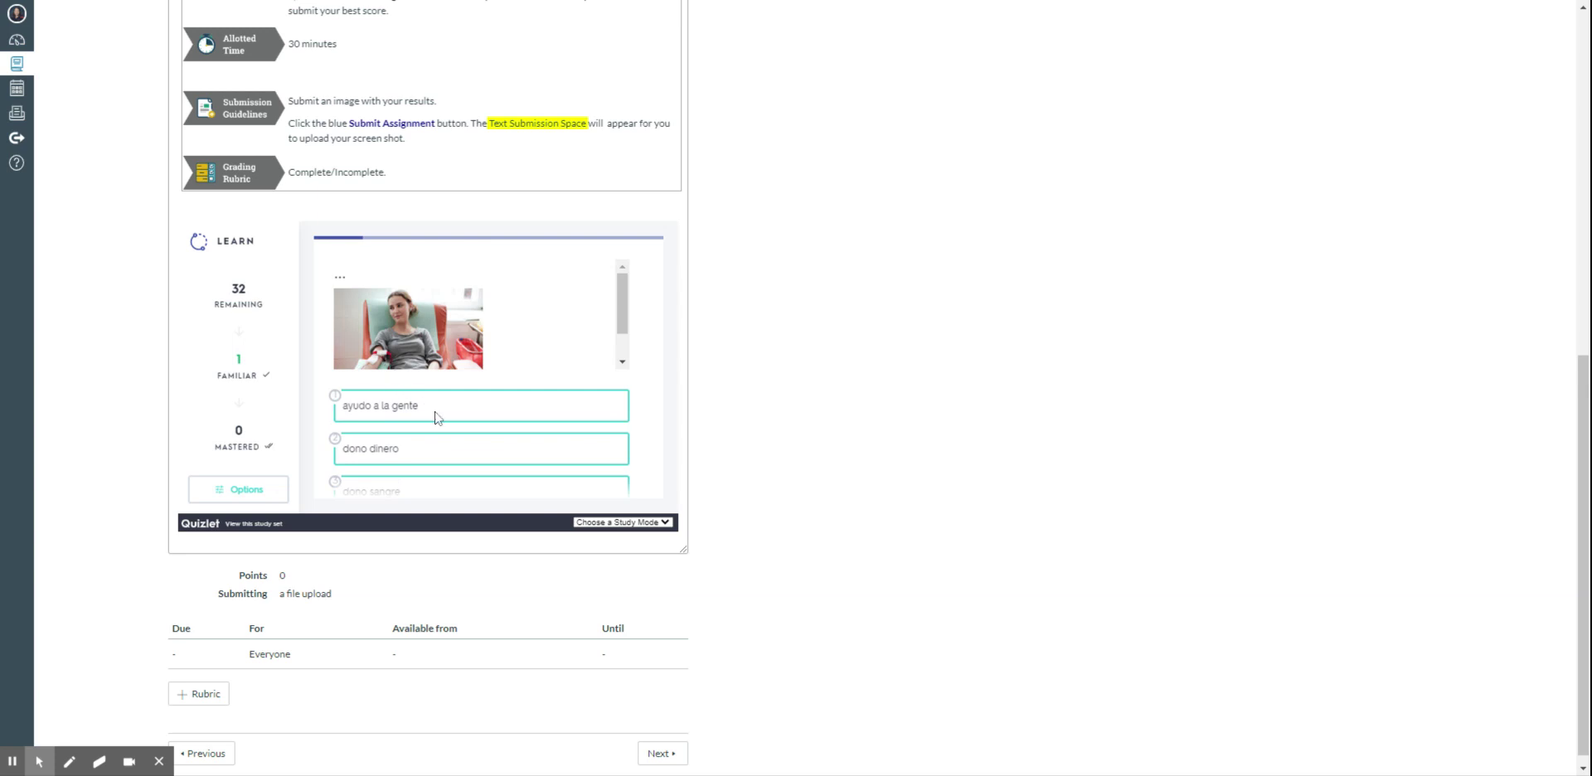
scroll(439, 427, down, 1)
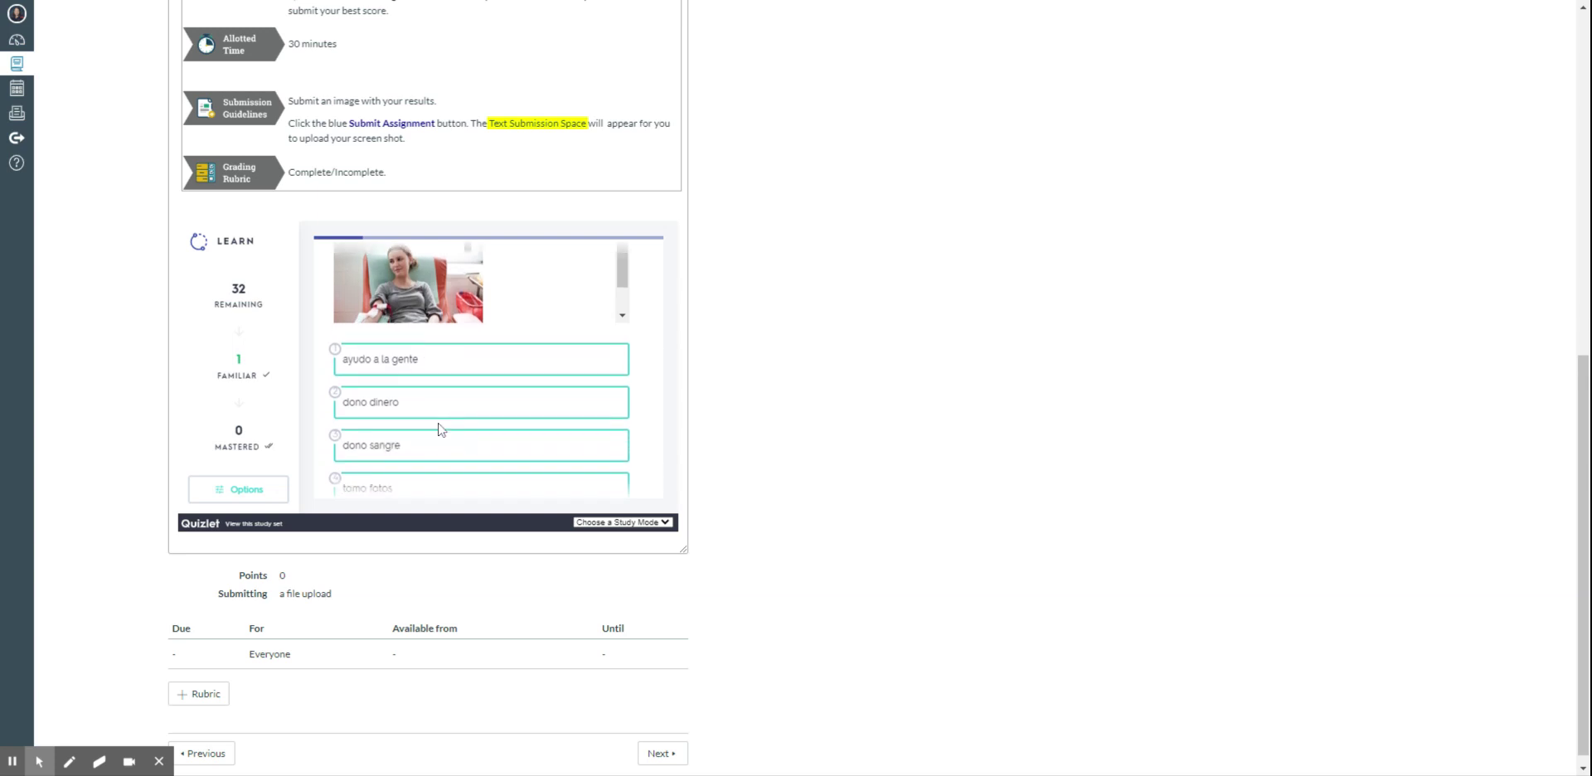
click(398, 450)
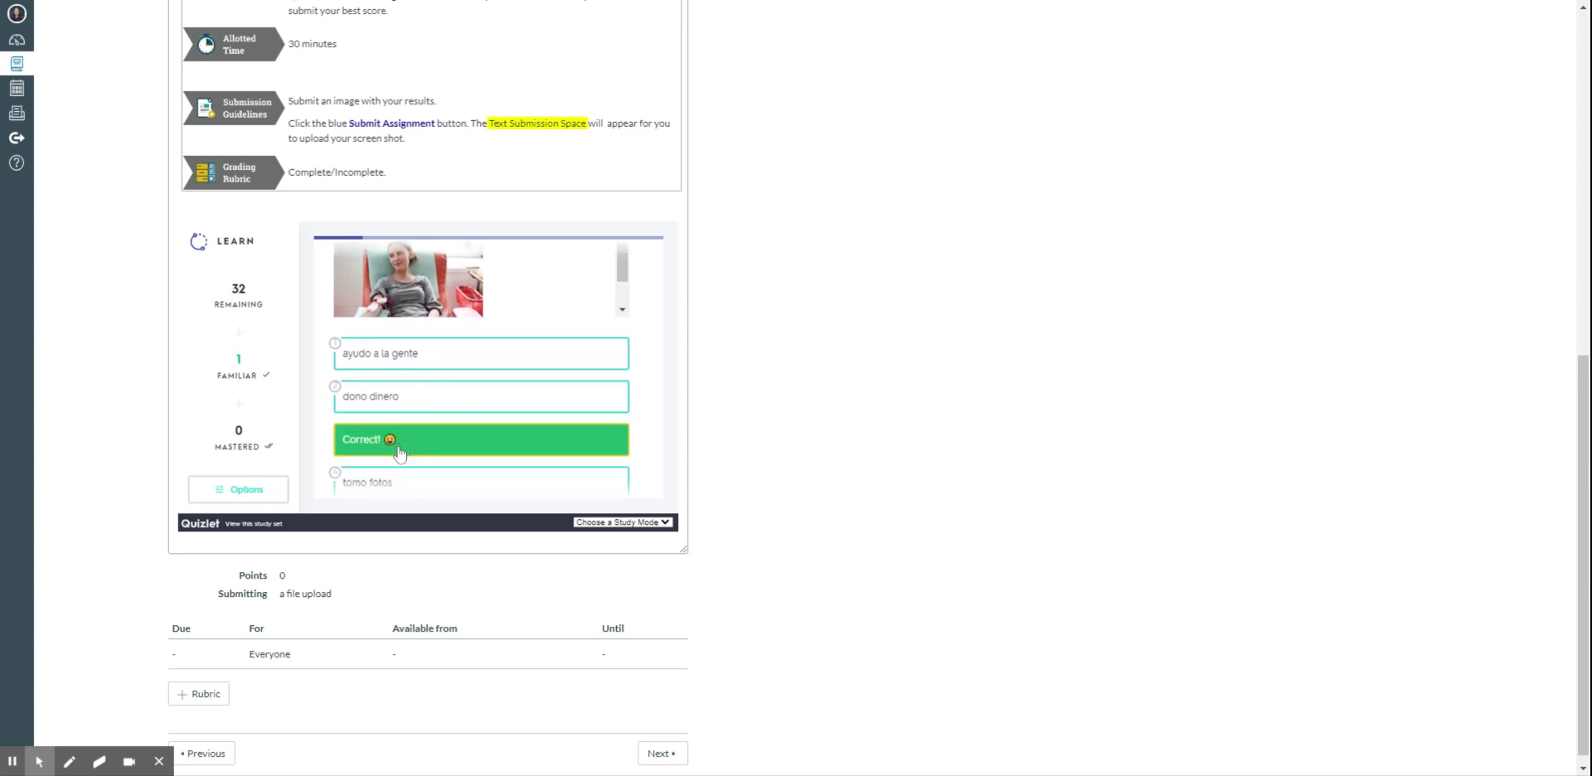
click(665, 532)
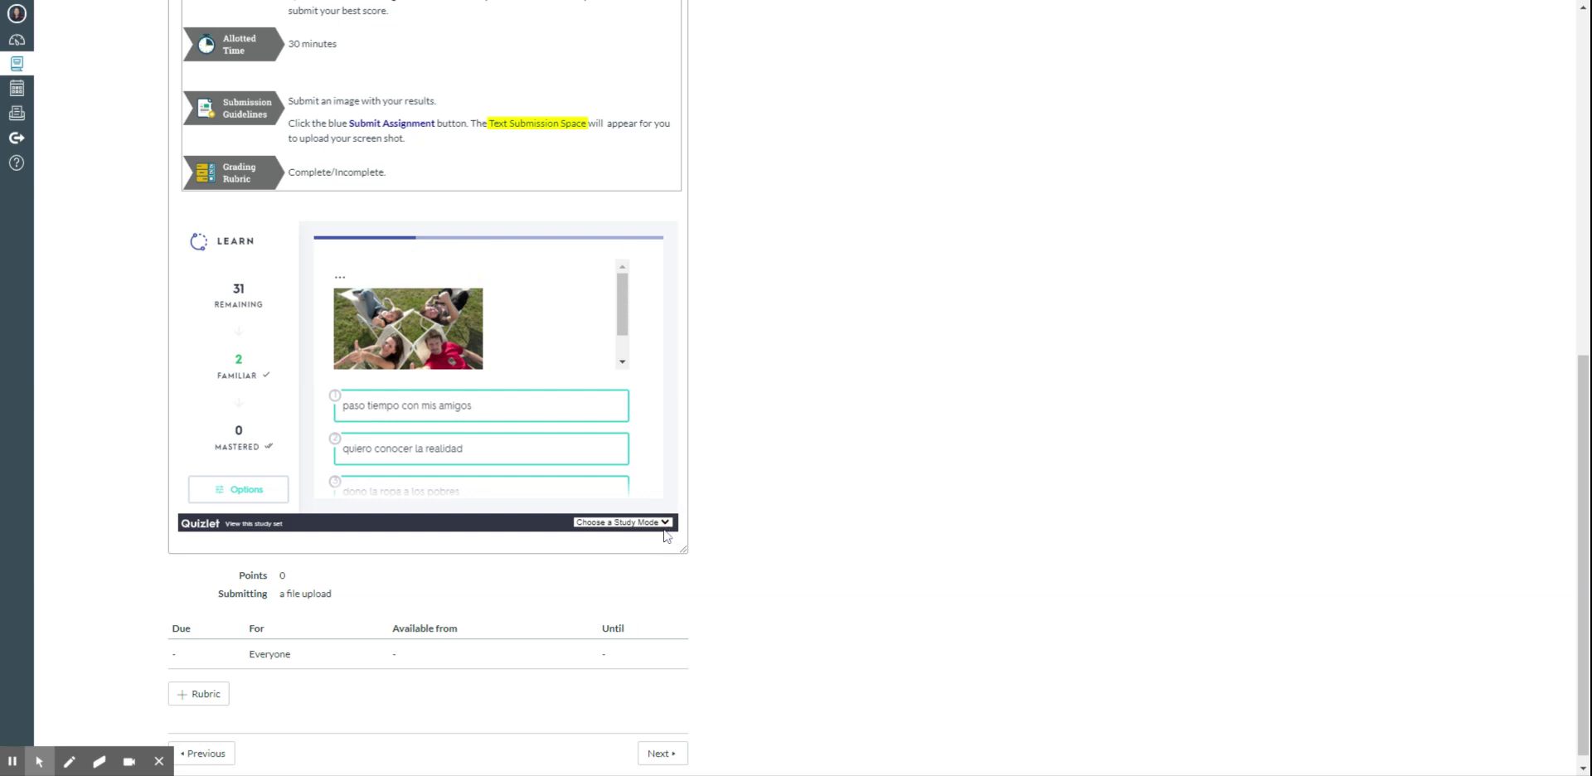
click(612, 595)
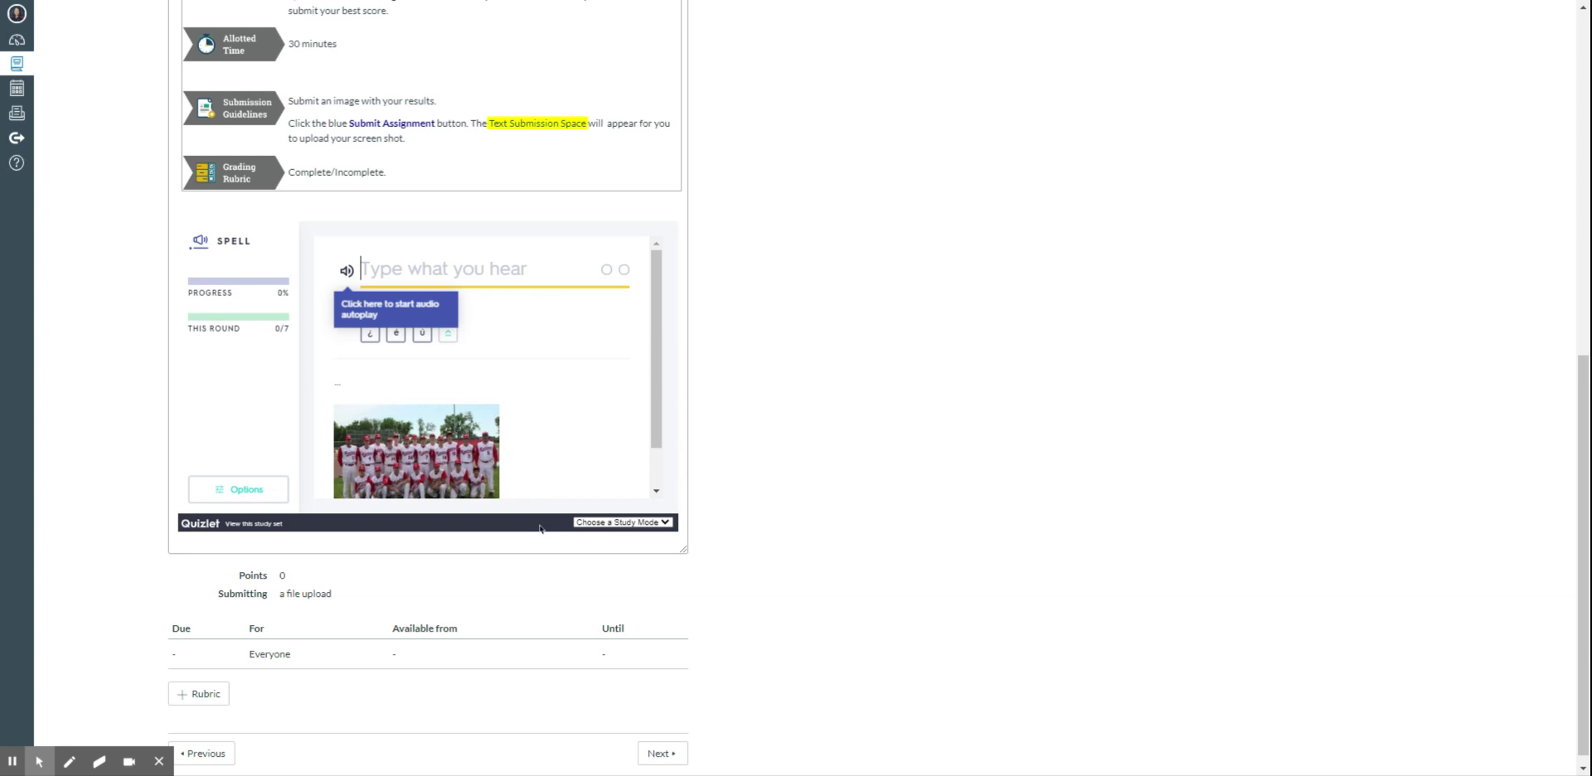
Step: Scroll down to the first Spell 'Type what you hear' question at 0/7 this round
scroll(517, 541, down, 1)
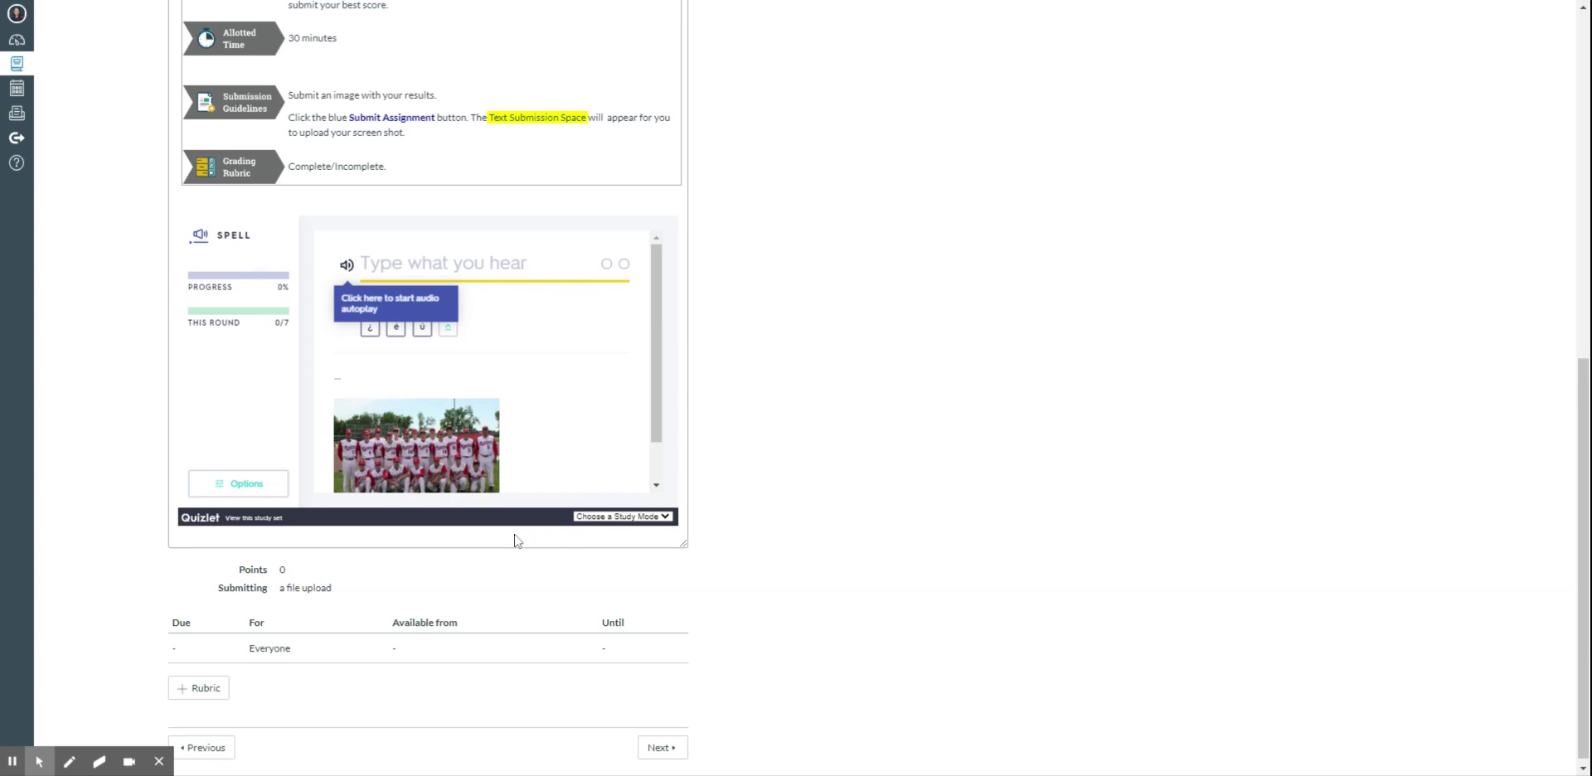